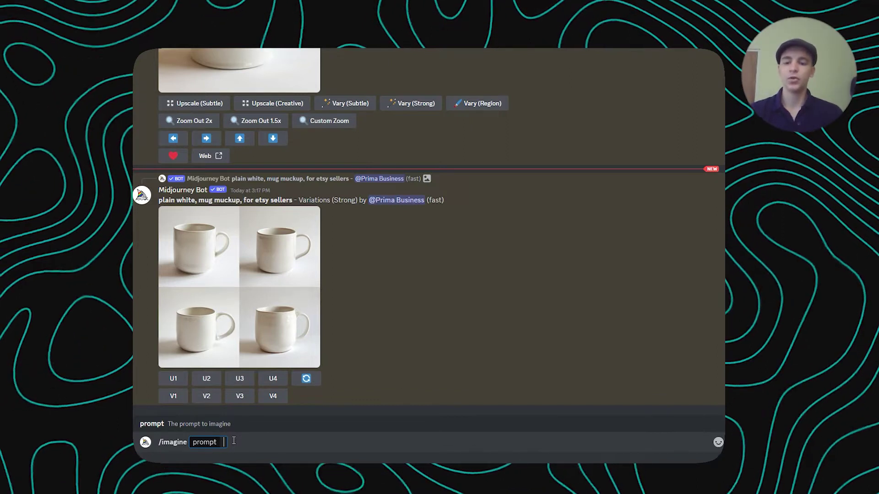
- Type 'ceramic mug, mug mockup, fully white,' into the /imagine prompt
type("ceramic m")
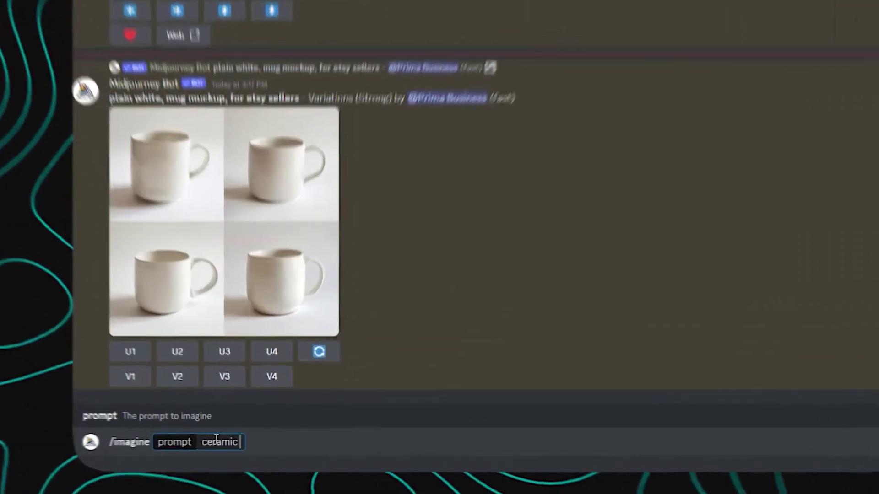
type("ug, ")
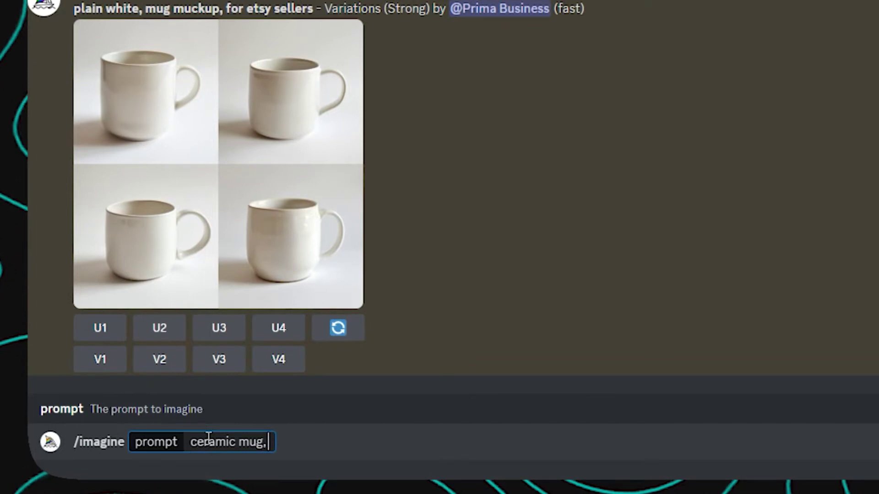
type("mug mockup")
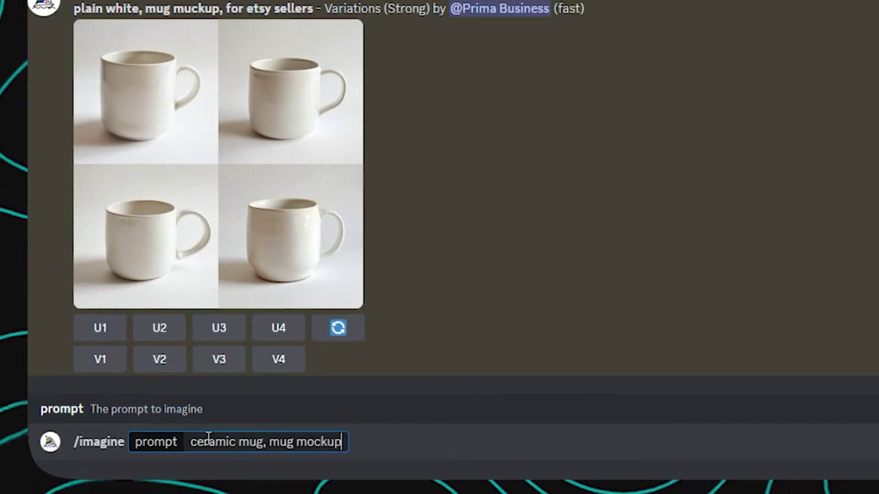
double_click(209, 440)
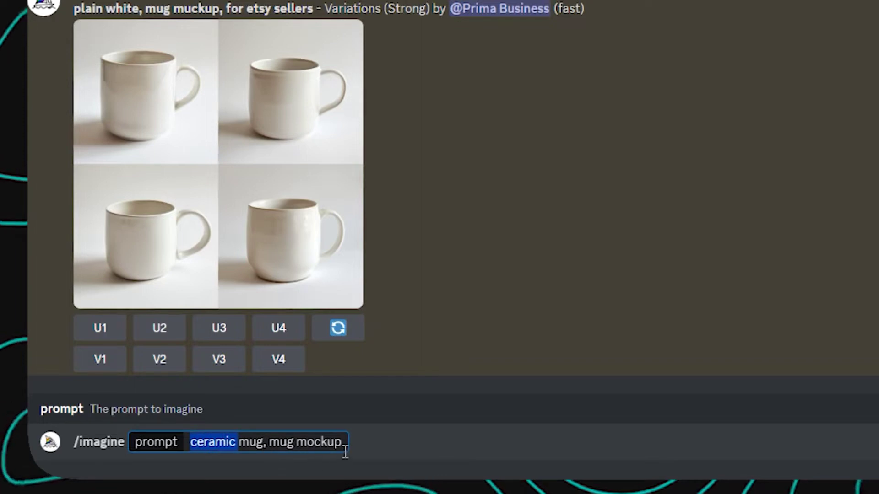
left_click(359, 471)
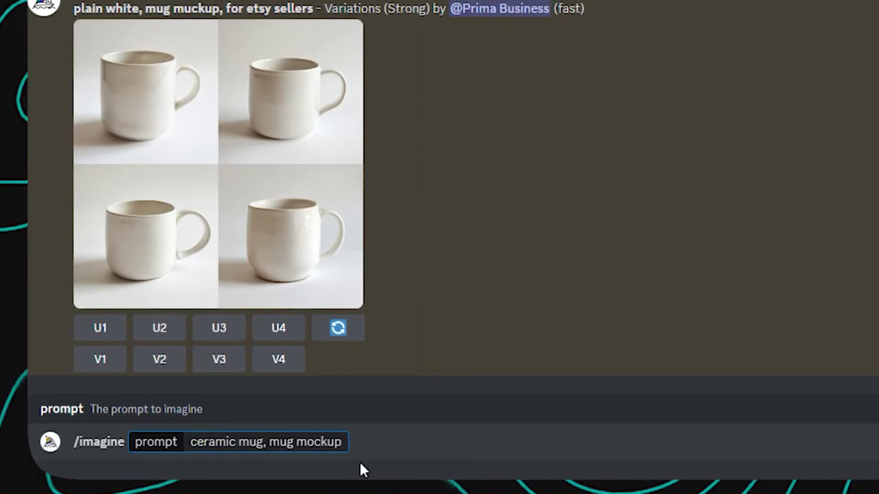
type(", ")
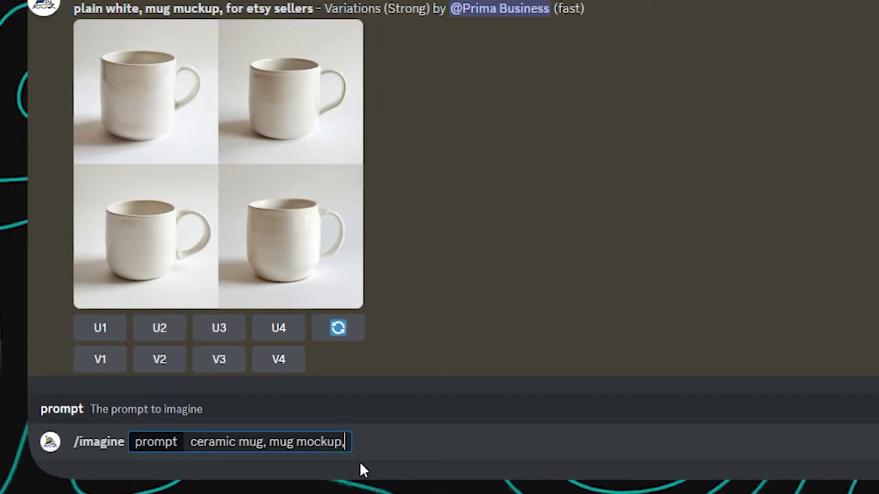
type("fully white,")
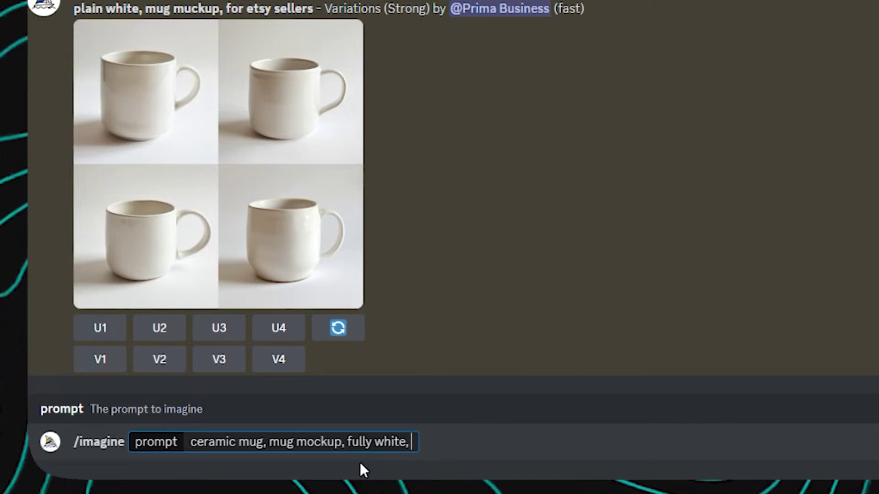
- Preview the white mug variations enlarged, then return to the end of the prompt
left_click(173, 157)
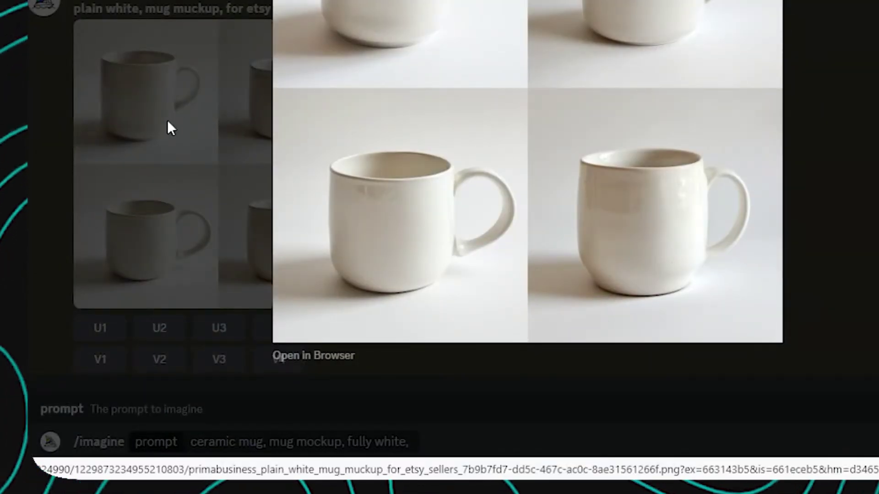
left_click(178, 176)
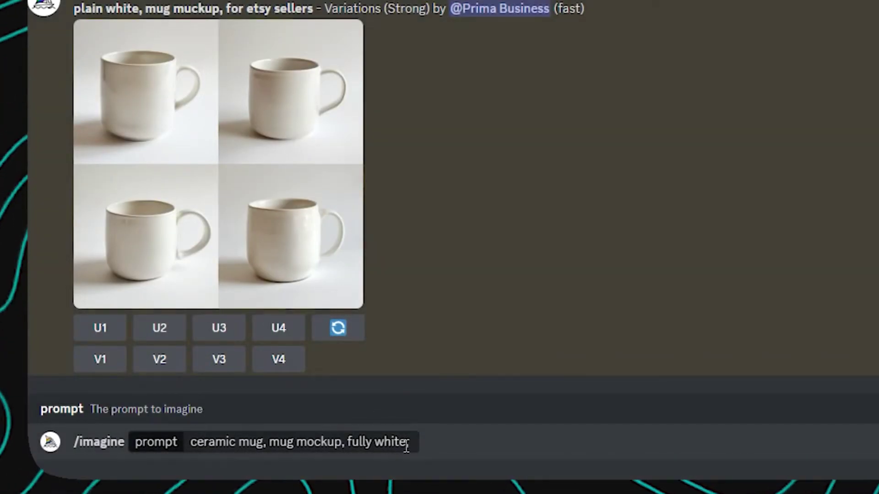
left_click(421, 456)
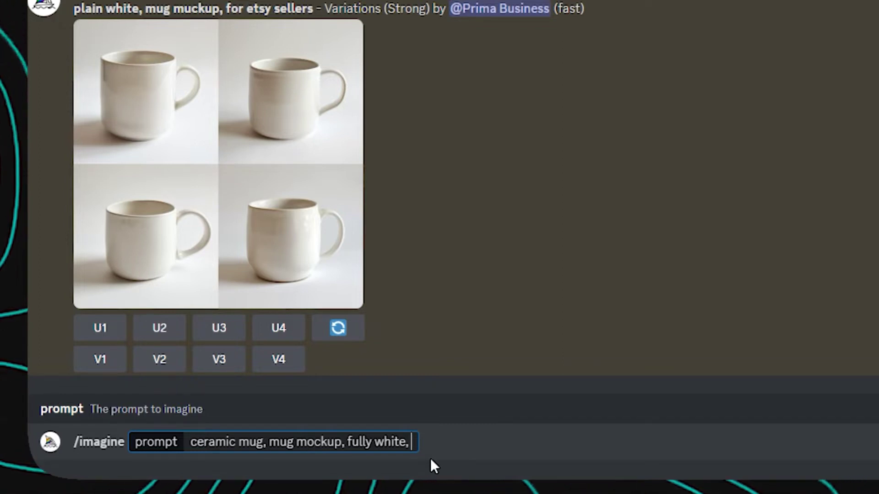
- Add 'Handle position: Left. Size: 15oz.' to the prompt
key("BackSpace")
type(".")
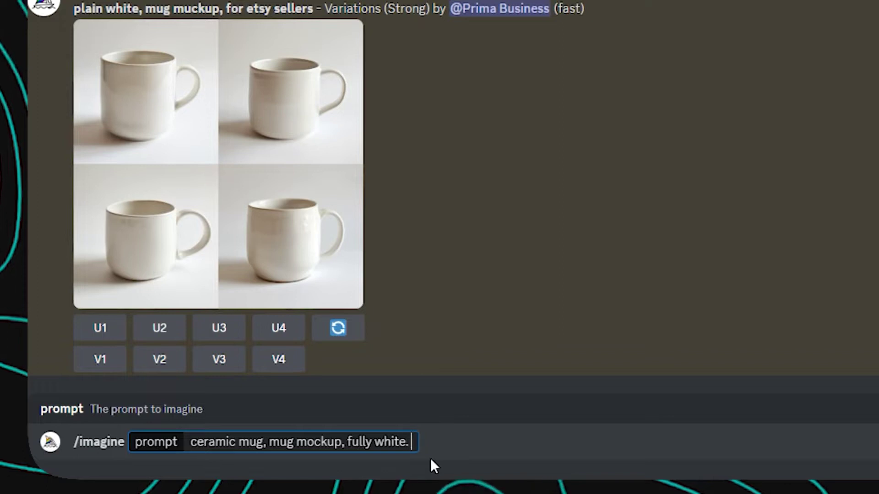
type(" Handle")
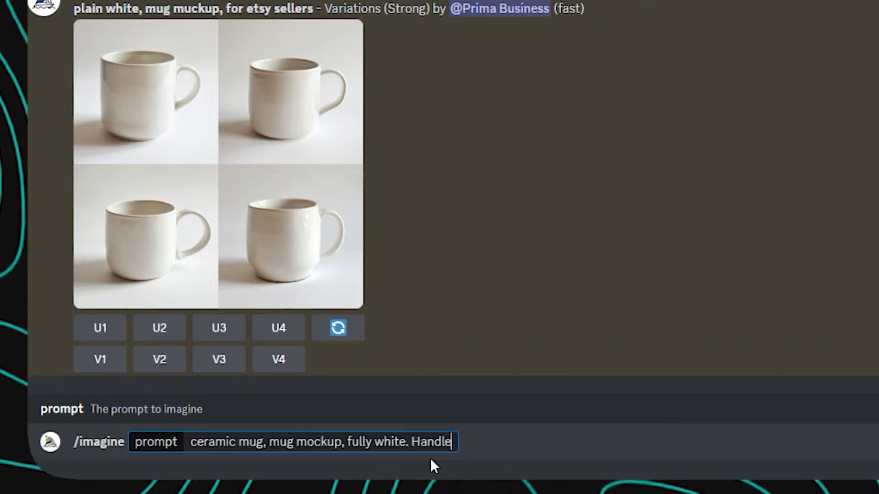
type(" pos")
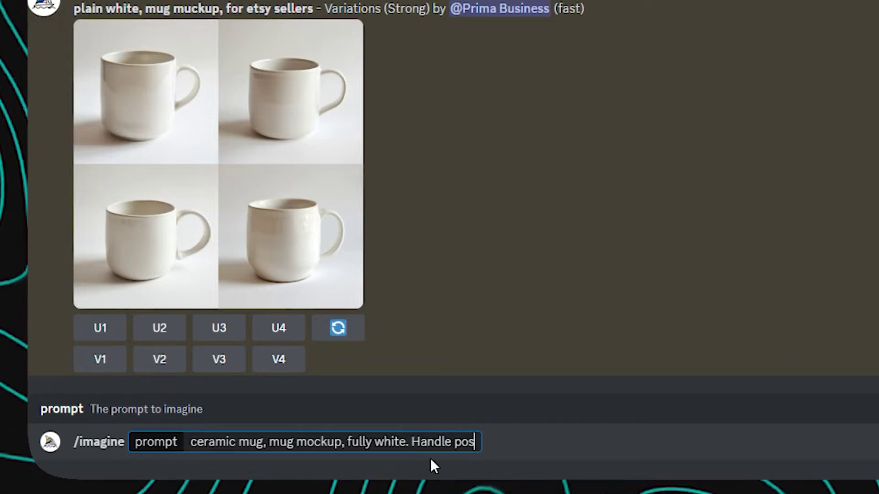
type("ition: L")
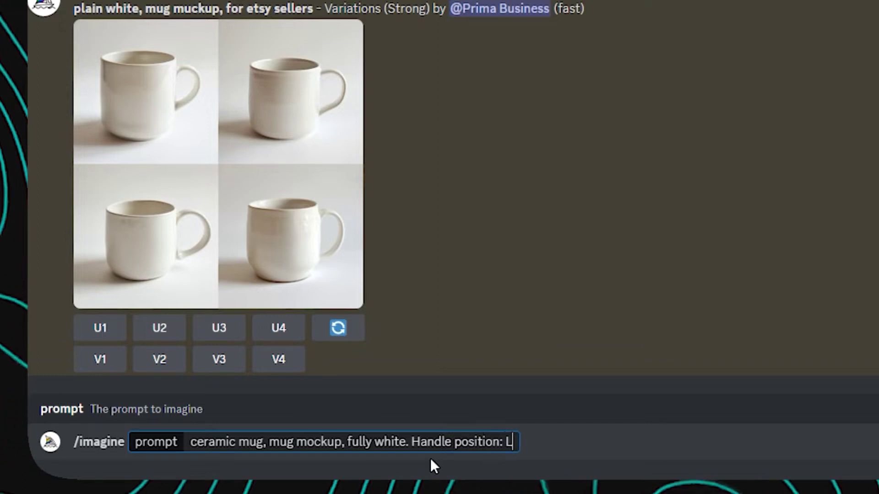
type("eft. ")
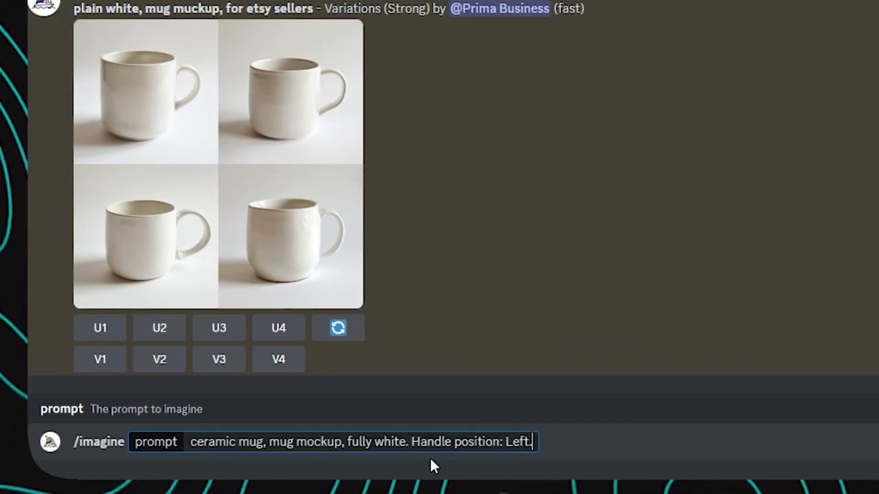
type(" S")
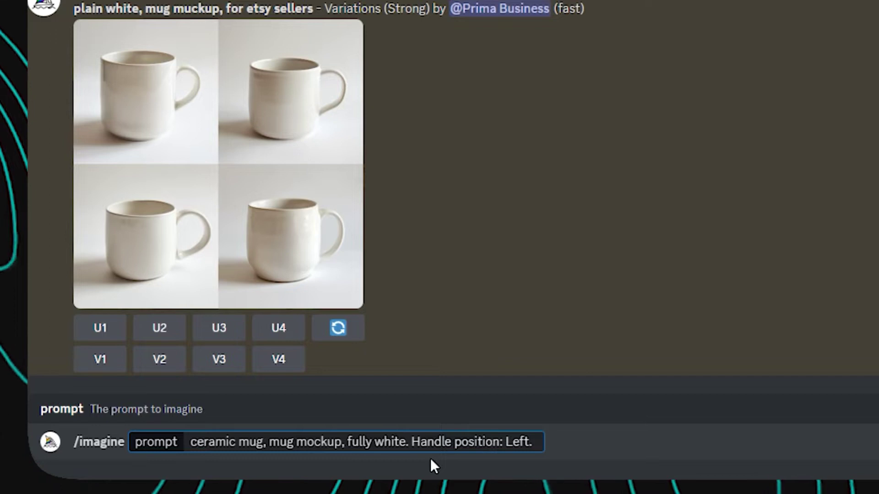
type("ize:")
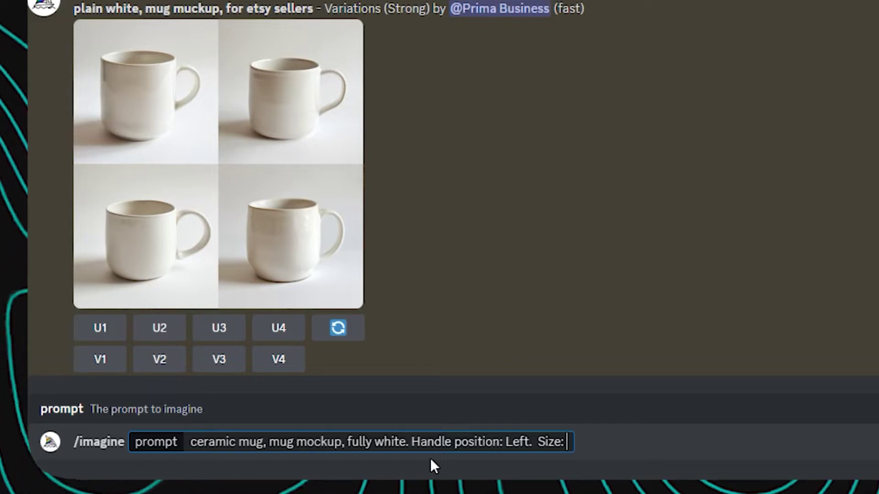
type("11oz")
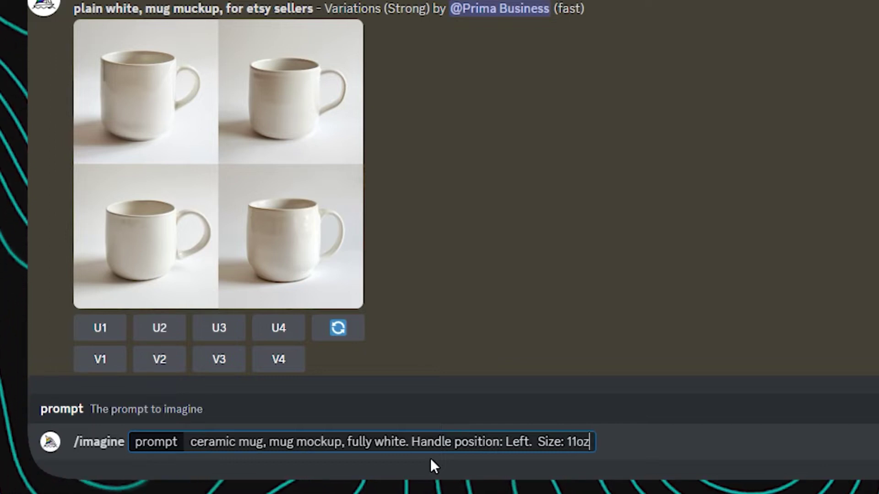
key("BackSpace")
key("BackSpace")
key("BackSpace")
key("BackSpace")
type("1")
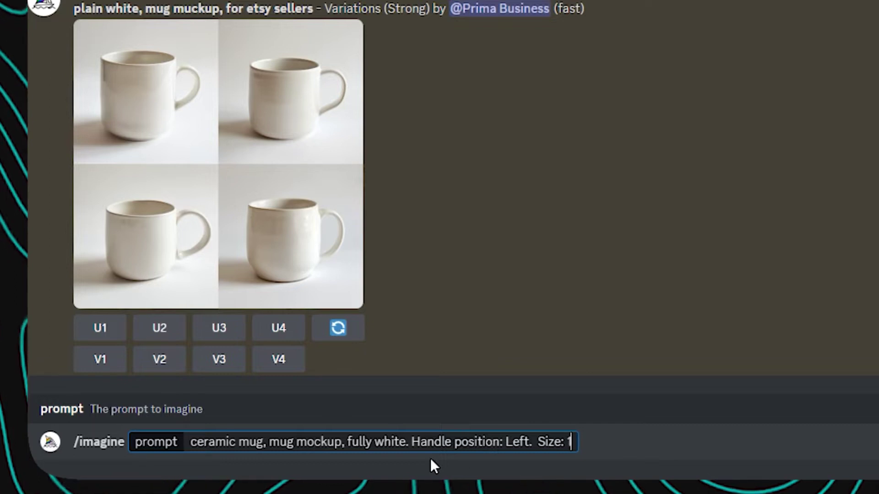
type("5oz.")
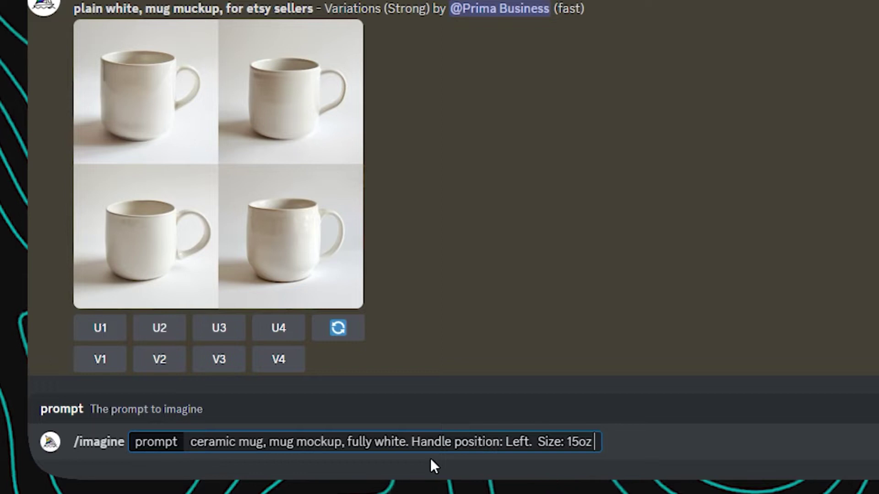
- Add 'Environment: Kitchen top. Season/Theme: Christmas. Image quality:' to the prompt
key("BackSpace")
type("E")
key("BackSpace")
key("BackSpace")
type(".")
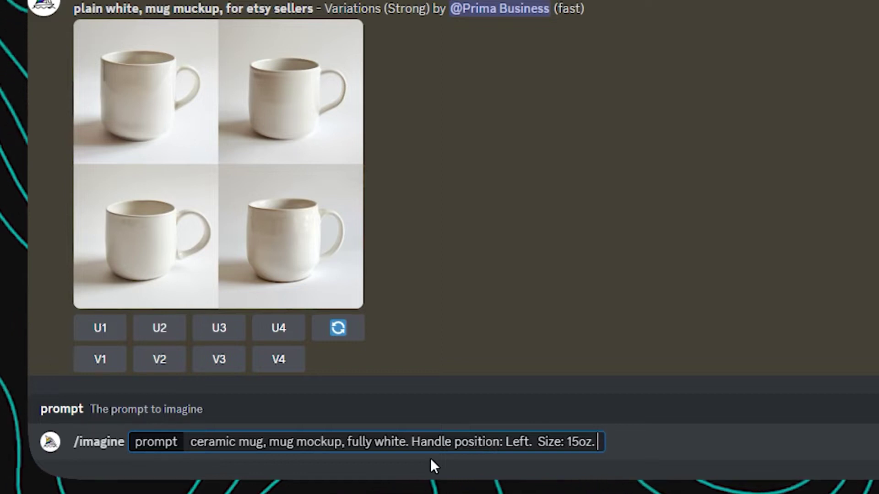
type(" Envi")
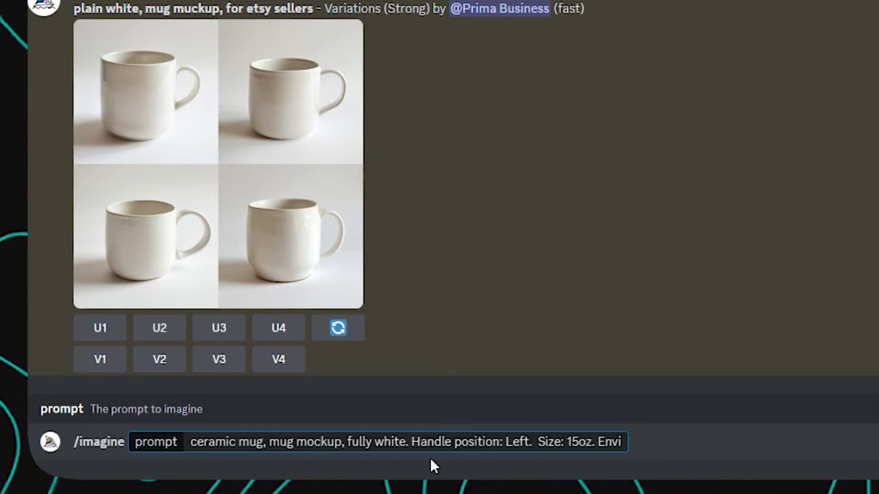
type("ronme")
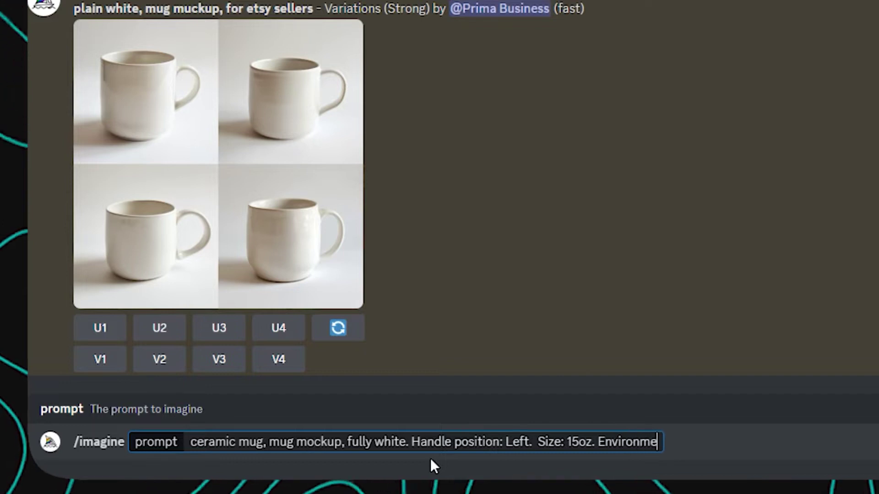
type("nt :")
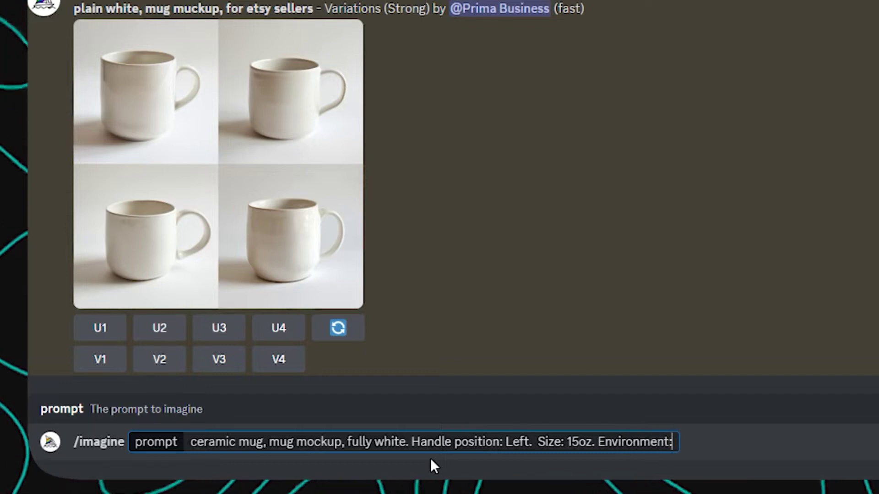
type(" Kitc")
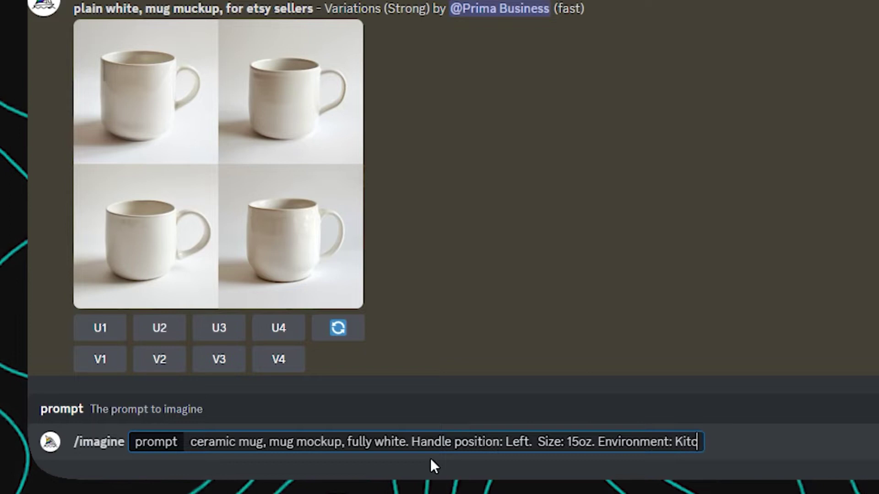
type("hen top.")
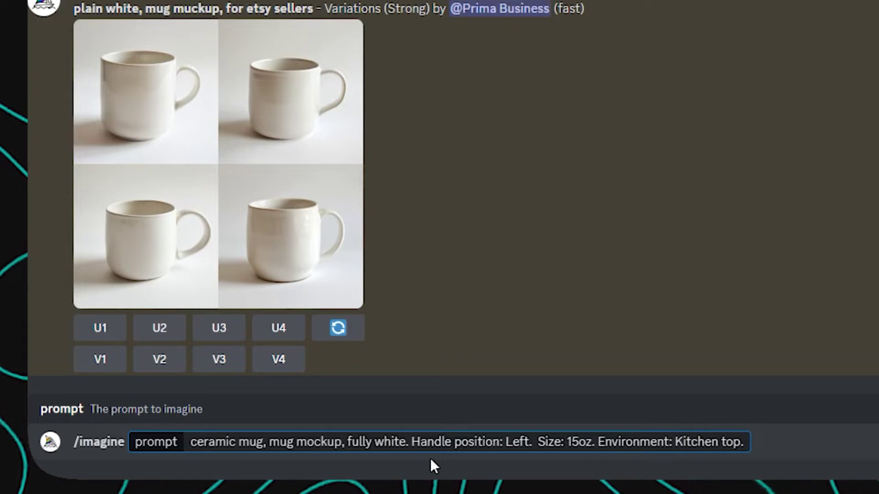
type(" Season/")
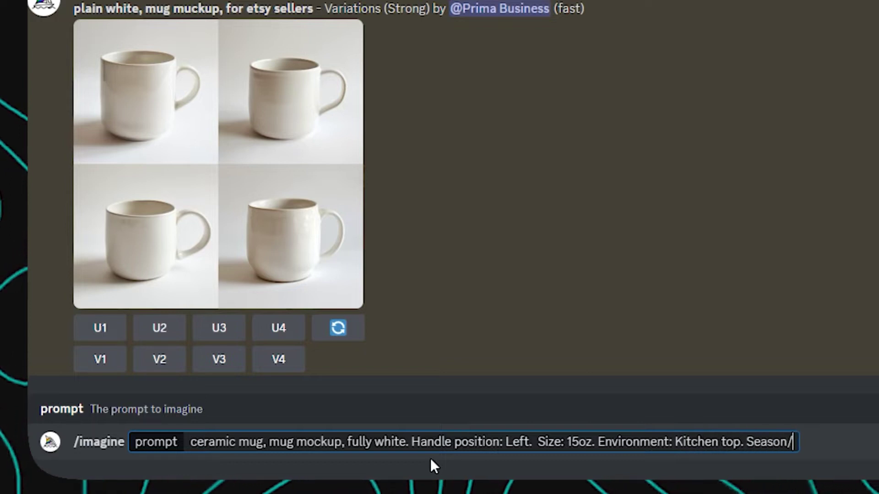
type("Theme.")
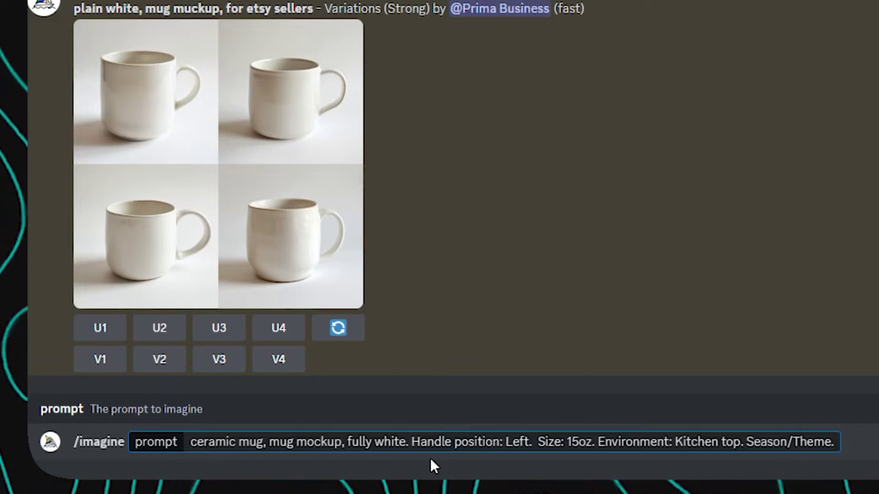
key("BackSpace")
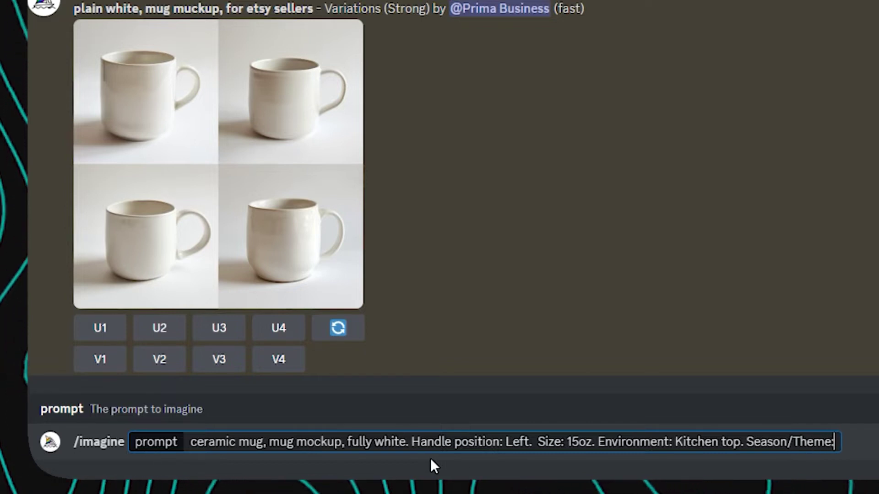
type(": Christm")
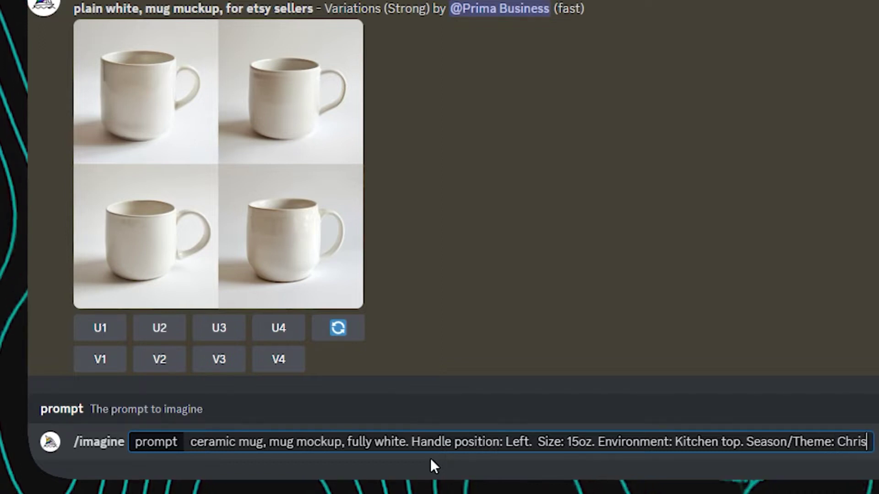
type("as")
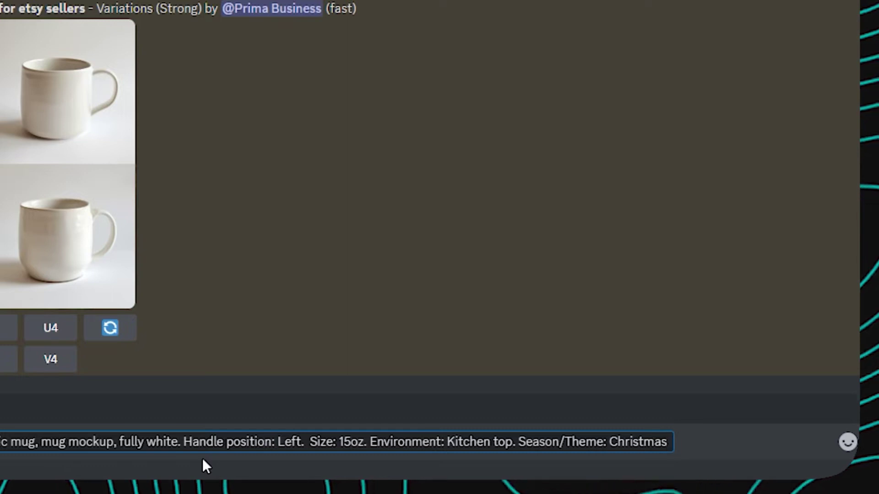
type(". Image qual")
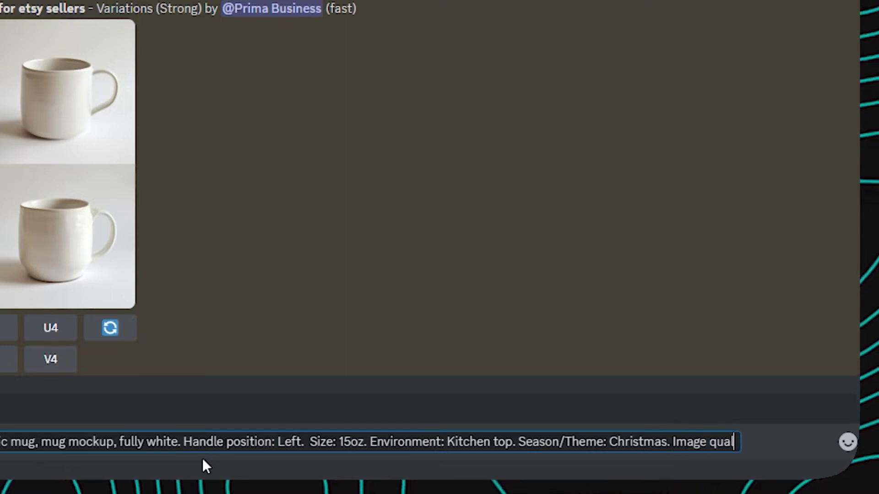
type("ity:")
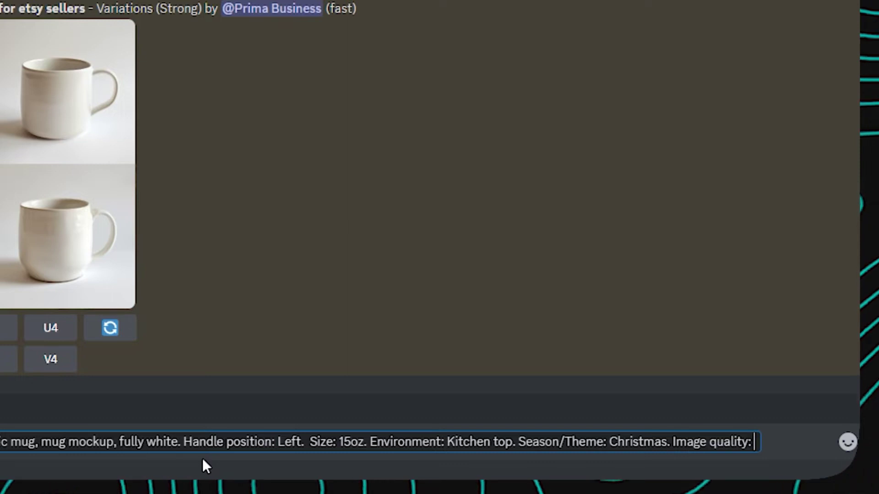
- Finish the prompt with Full HD image quality and Realistic photographic style, and submit it
type("Full HD")
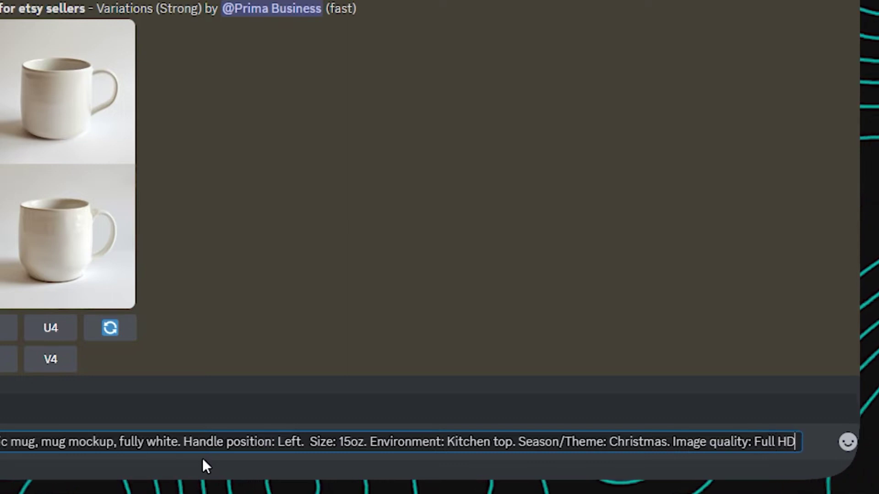
type(".")
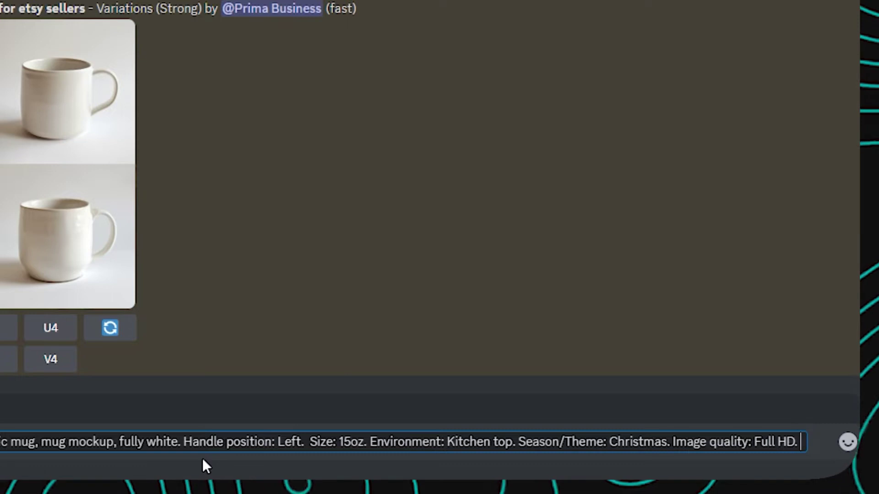
type(" Pho")
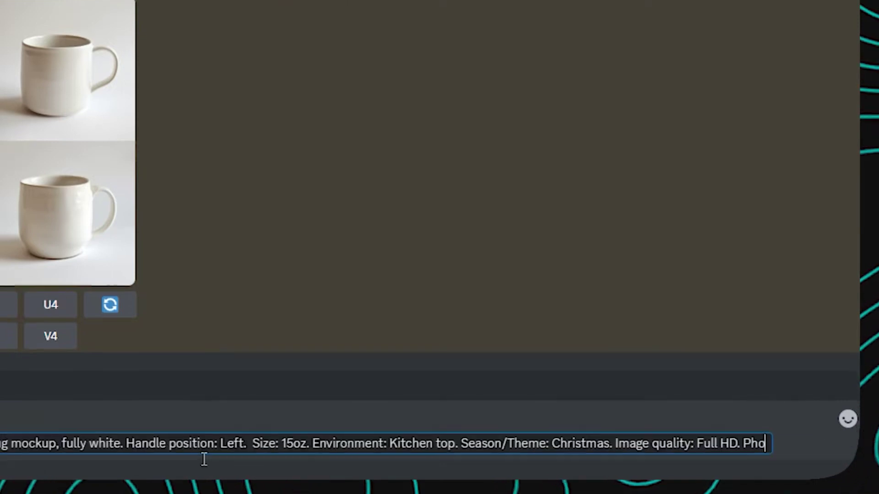
type("tographic")
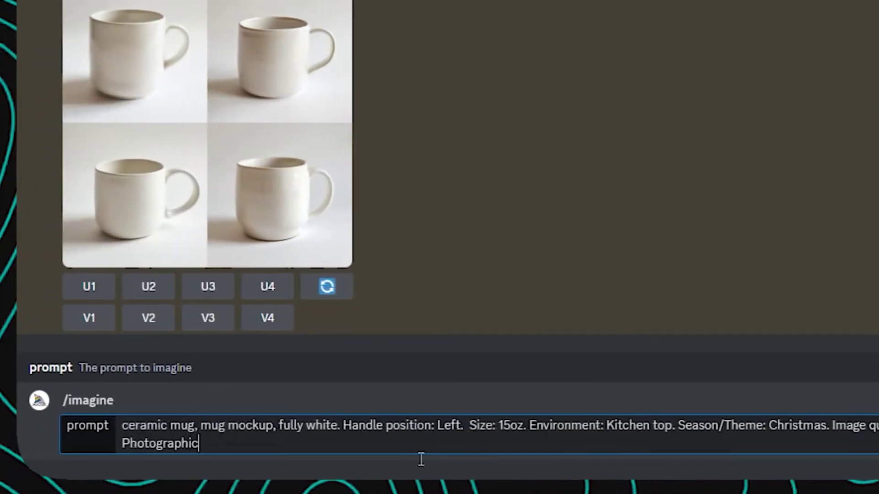
type(" style: ")
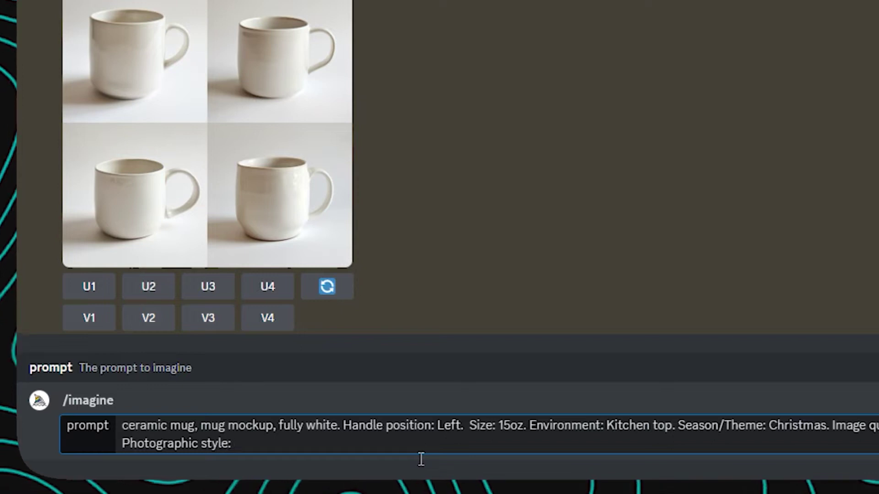
type("B")
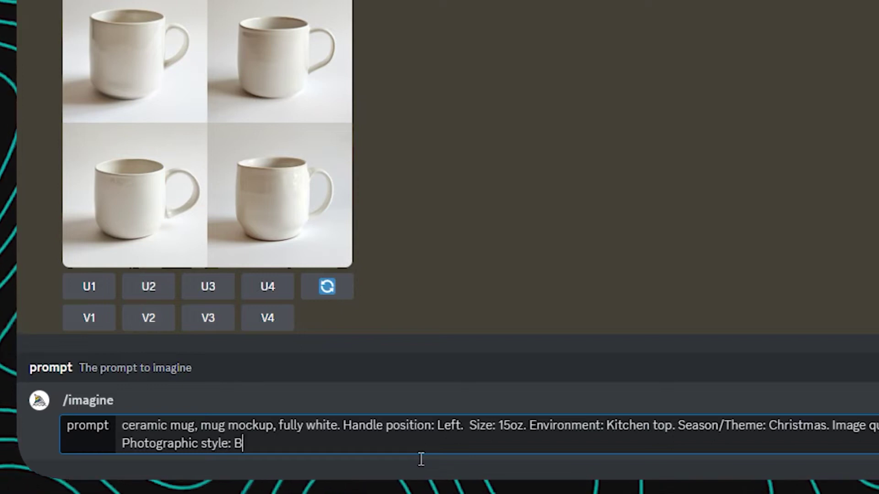
type("lack and")
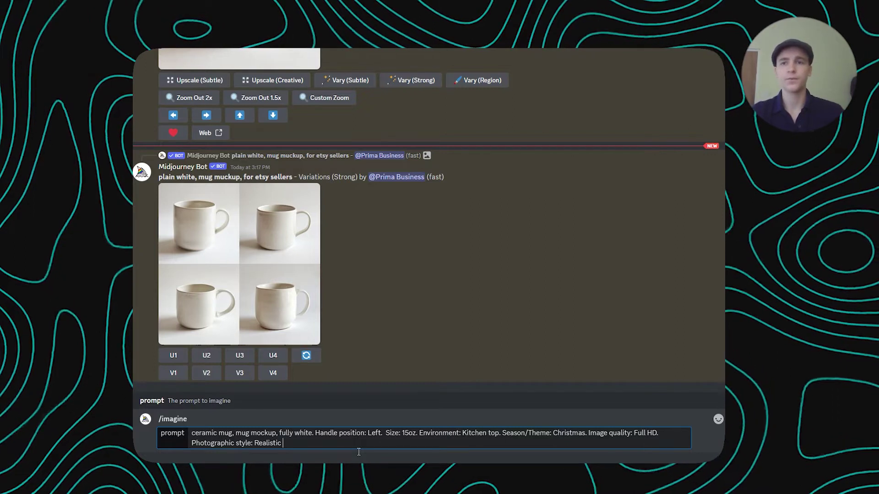
key("Return")
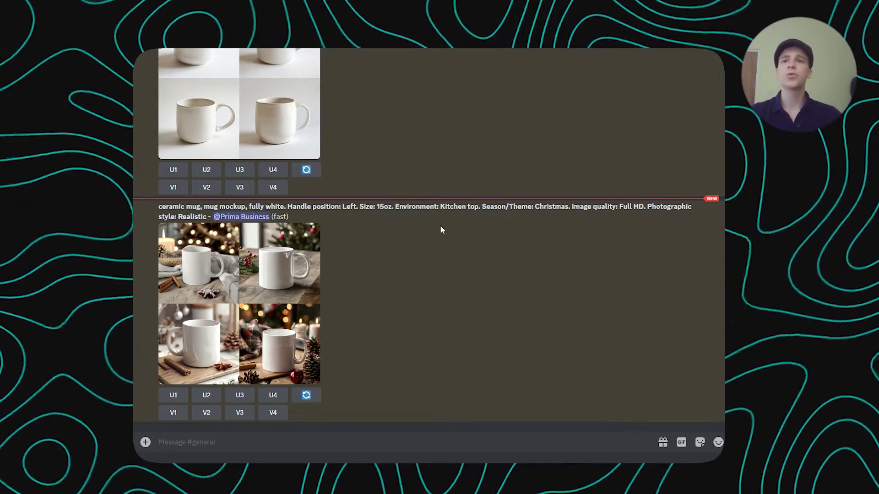
- Inspect the Christmas white mug grid enlarged, then select the full prompt text
left_click(192, 236)
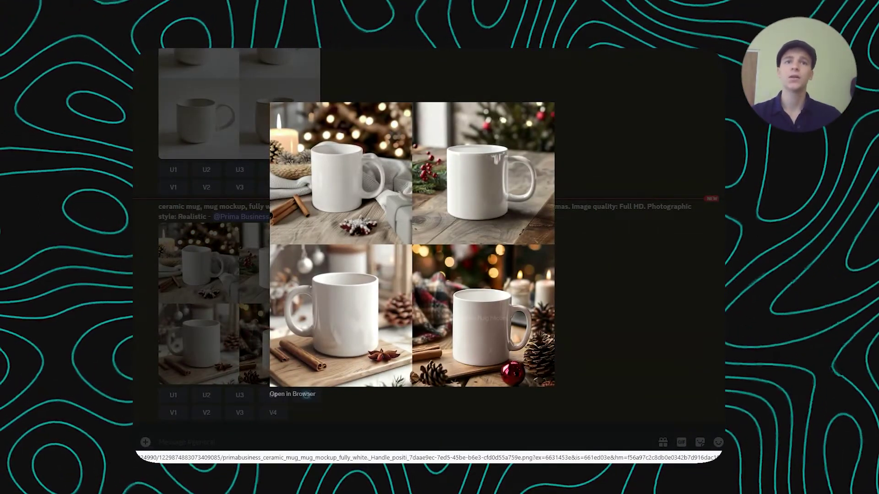
key("Escape")
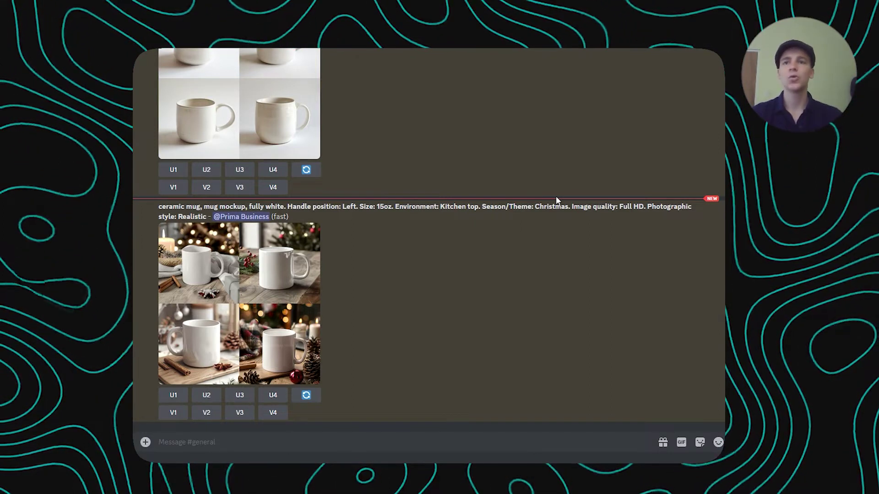
left_click(293, 315)
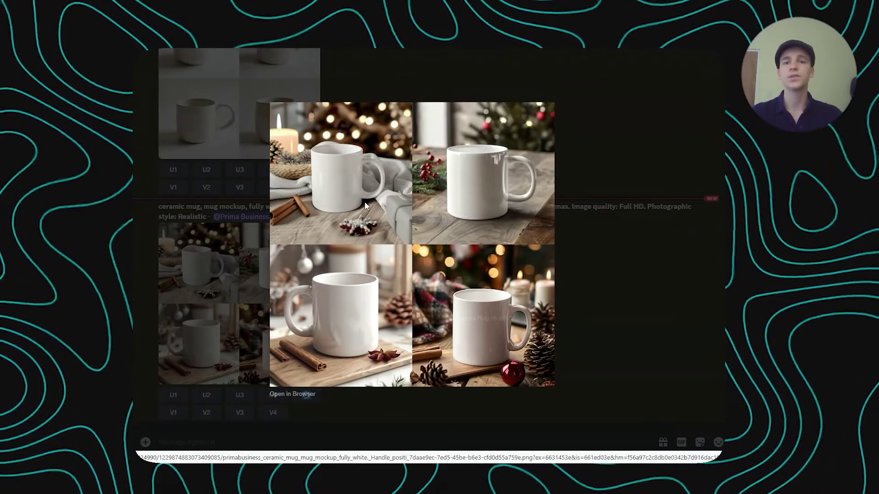
left_click(205, 260)
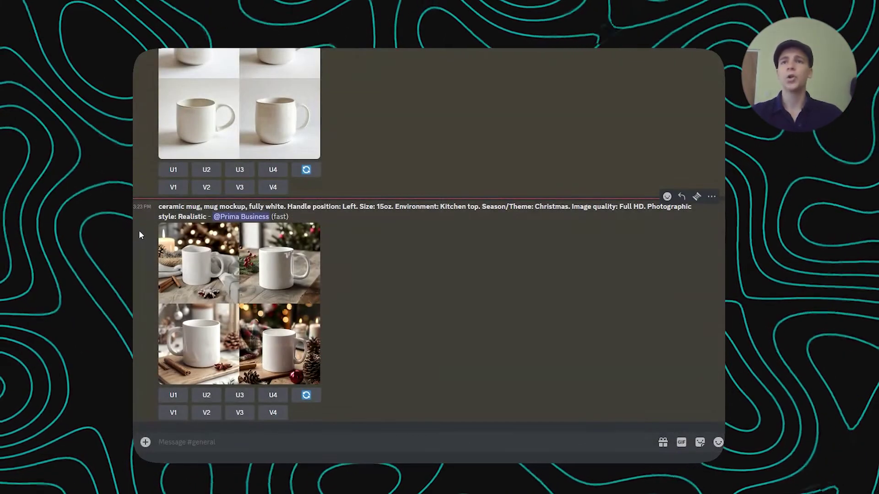
left_click_drag(158, 207, 181, 459)
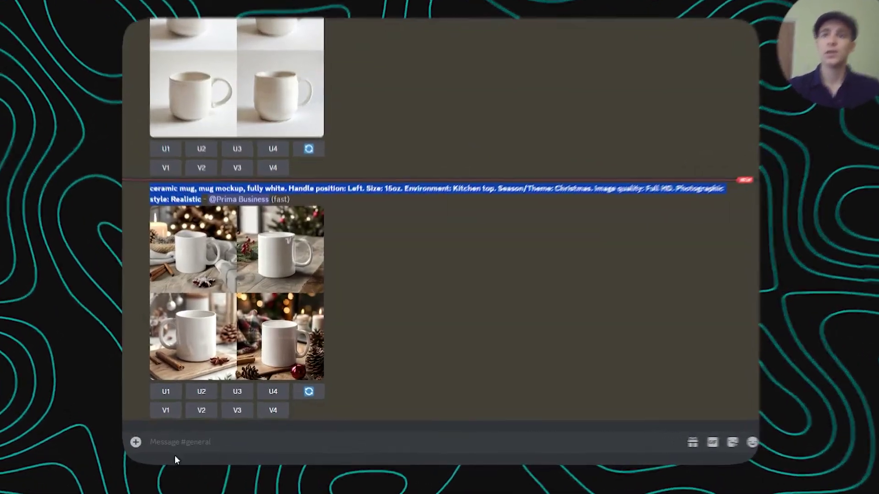
- Resend the copied prompt via /imagine with '. Human Element: Blonde hair woman holding the mug smiling'
key("ctrl+c")
left_click(175, 456)
type("/imagine")
key("Tab")
key("ctrl+v")
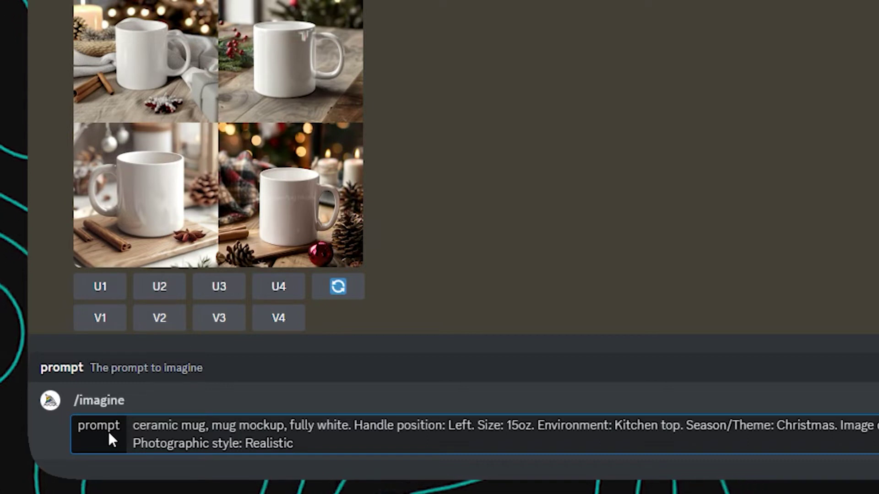
type("Human")
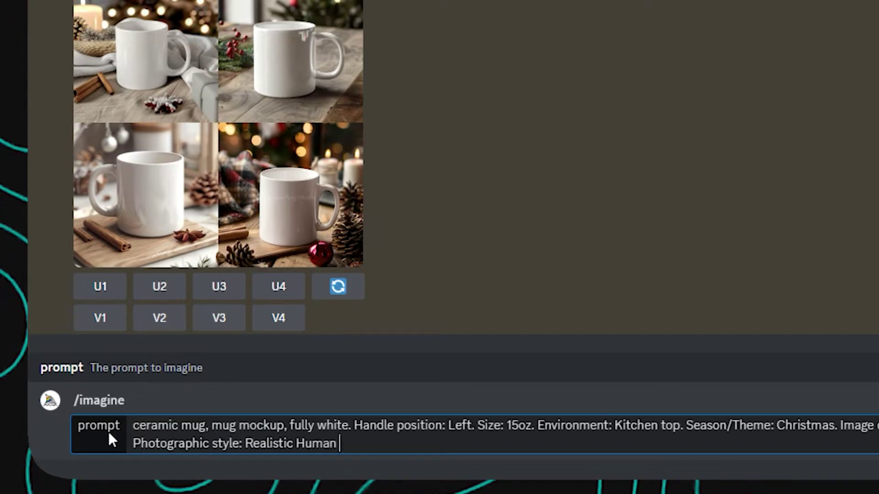
key("BackSpace")
key("BackSpace")
key("BackSpace")
key("BackSpace")
key("BackSpace")
key("BackSpace")
key("BackSpace")
type(". Human ")
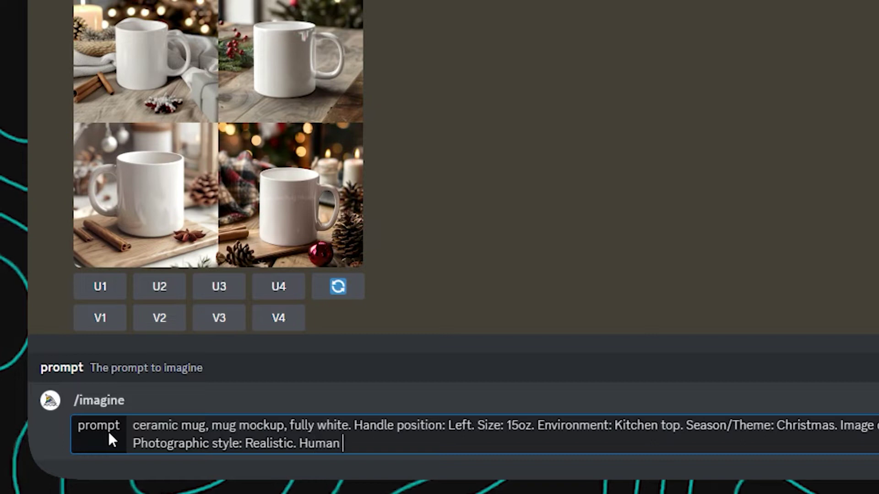
type("Element:")
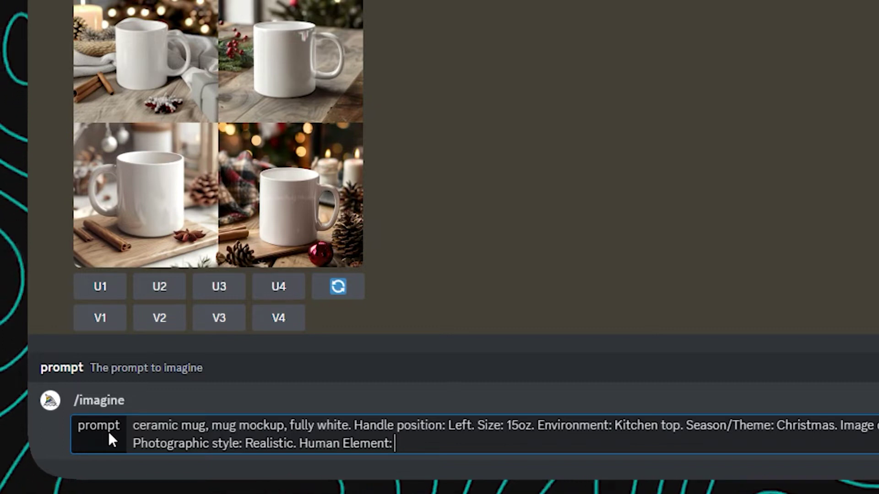
type("Blonde h")
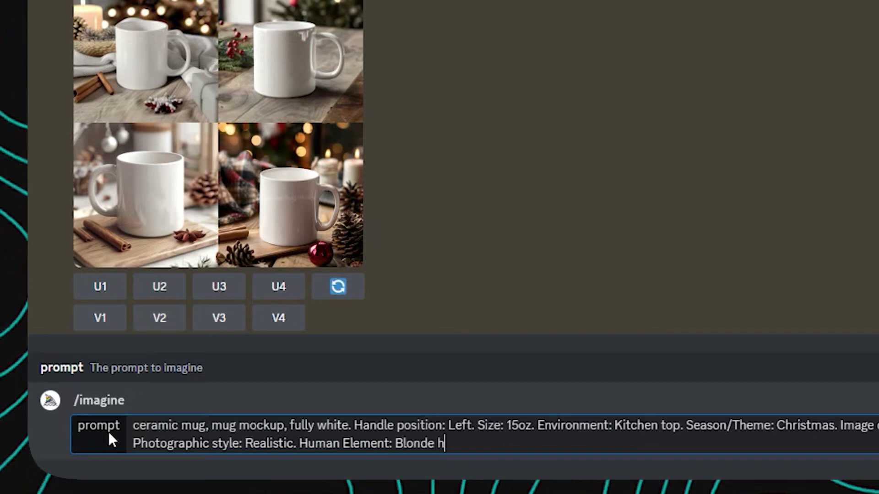
type("air woman")
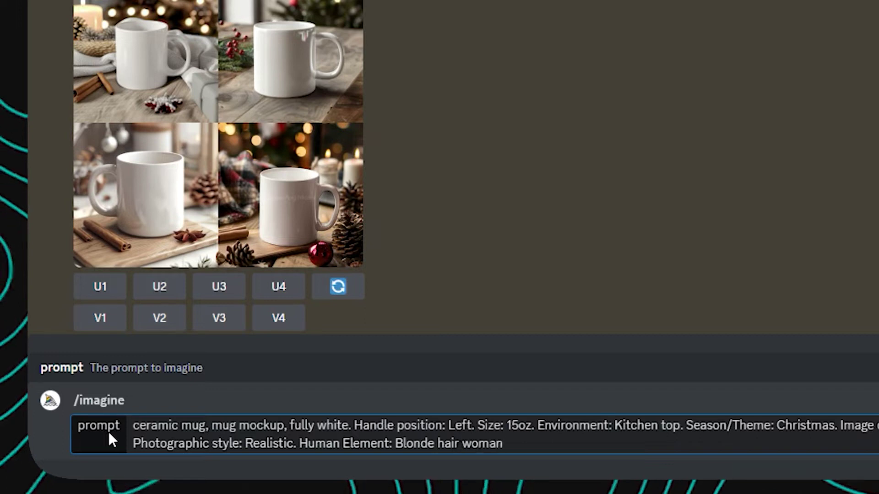
type(" holding the ")
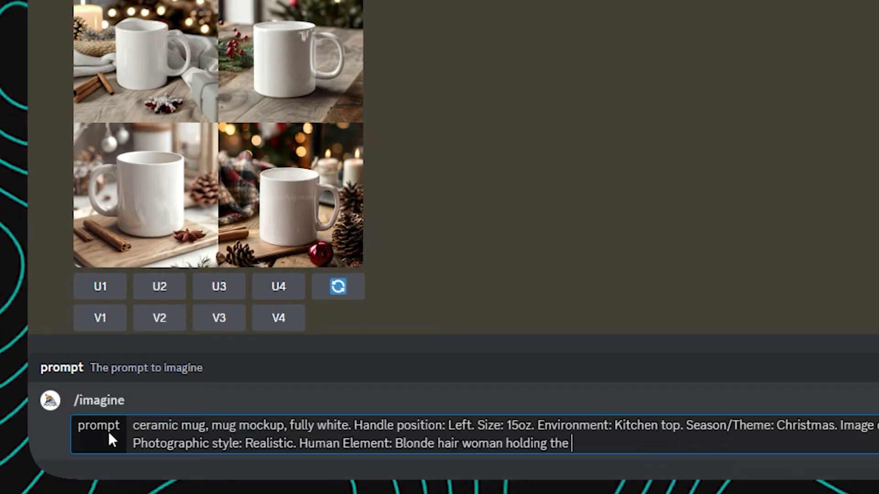
type("mug smiling")
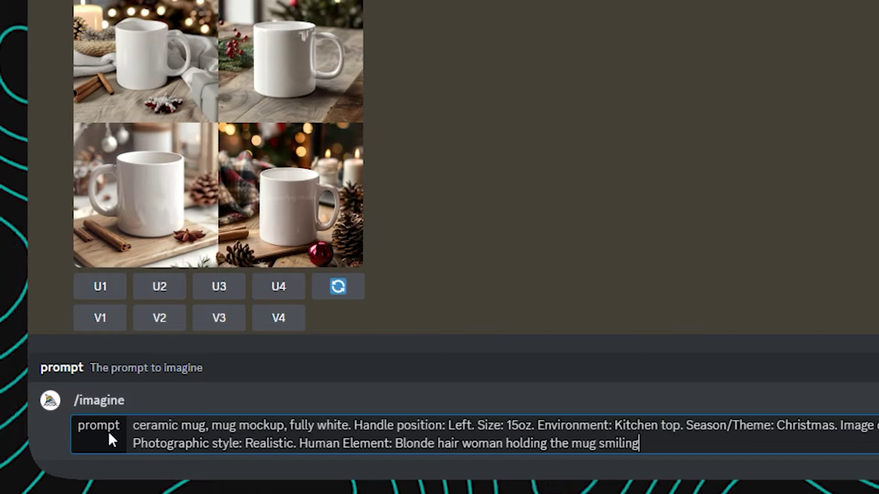
key("Return")
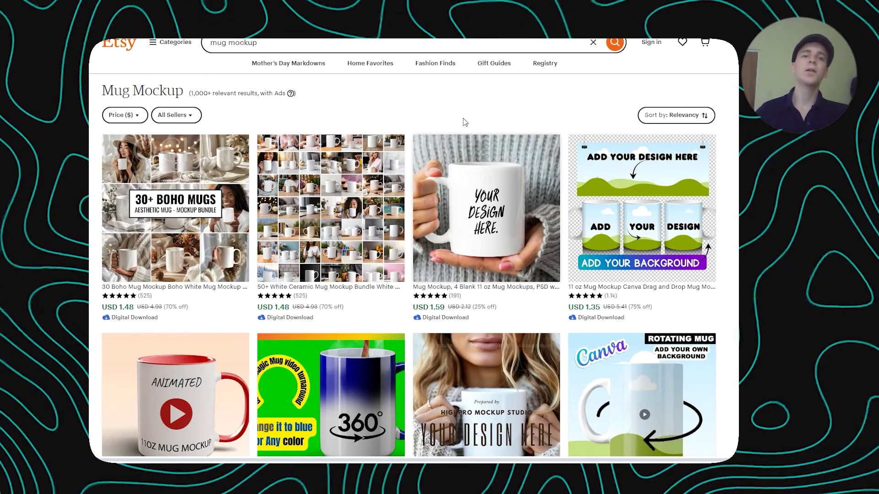
- Save the Etsy photo of the sweater-clad woman holding a white mug as an image
scroll(414, 173, "down", 5)
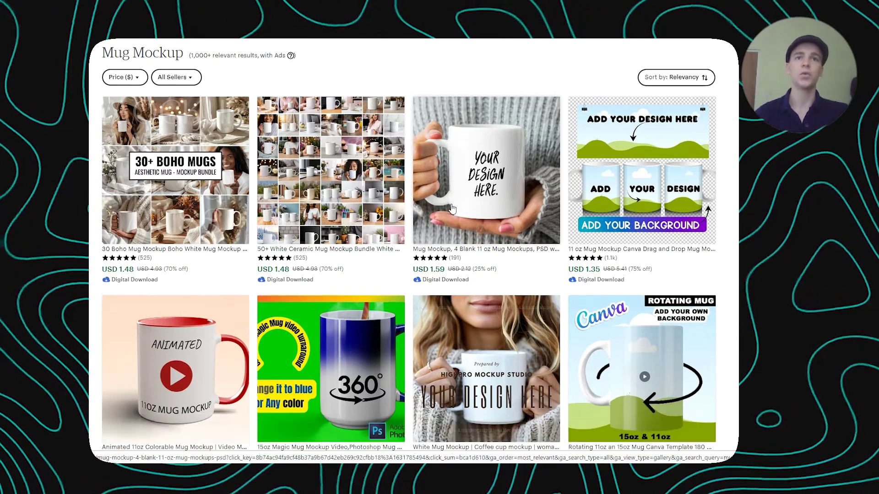
scroll(414, 173, "down", 5)
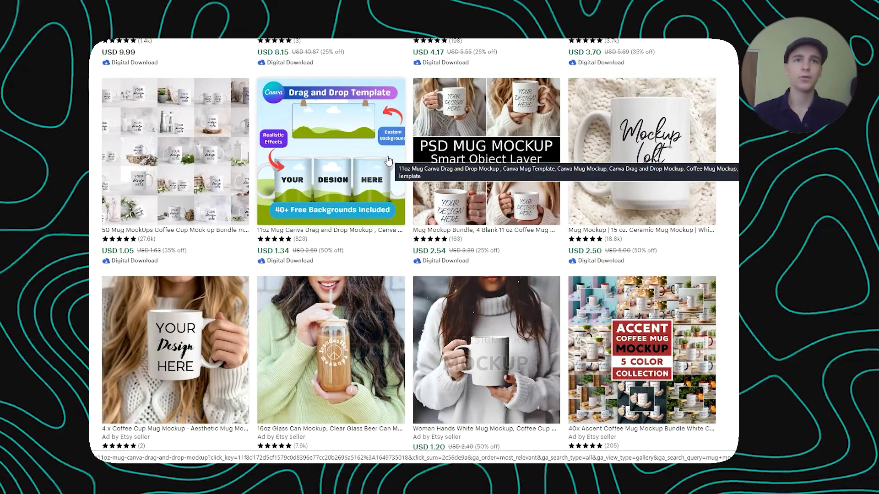
scroll(387, 160, "down", 3)
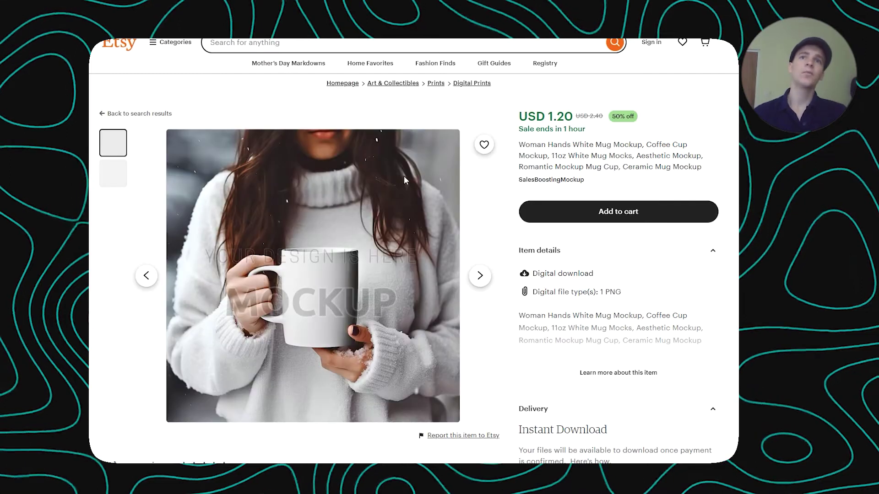
right_click(343, 222)
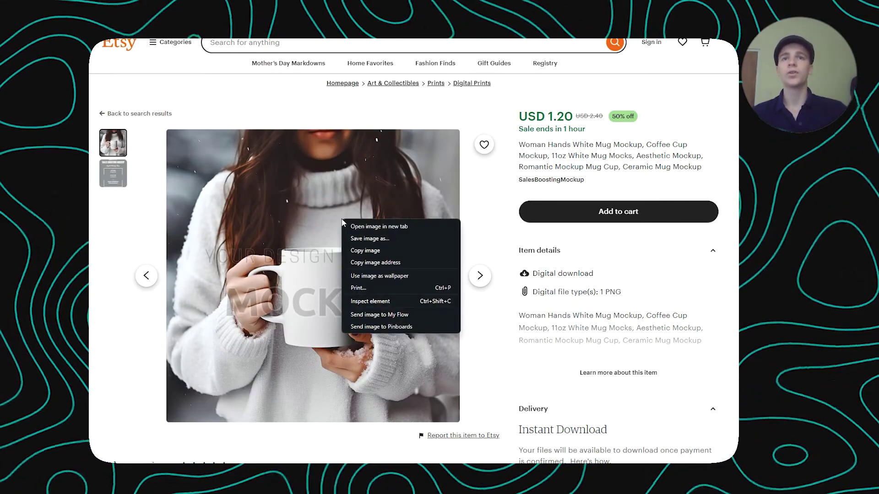
left_click(368, 238)
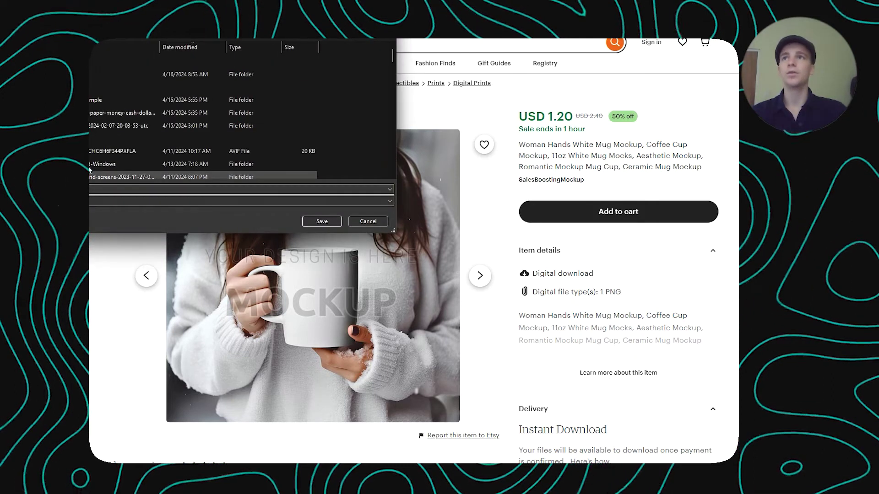
left_click(322, 222)
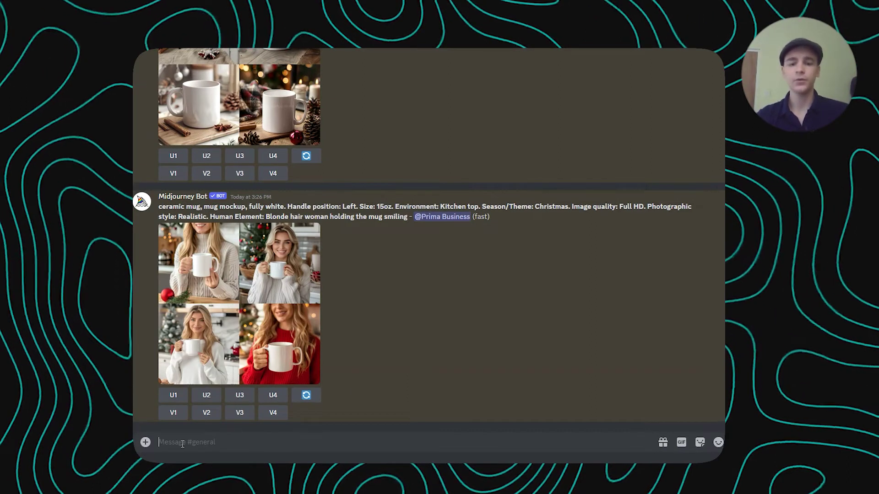
- Run /describe on the saved Etsy mug PNG to get suggested prompts
type("/im")
key("Return")
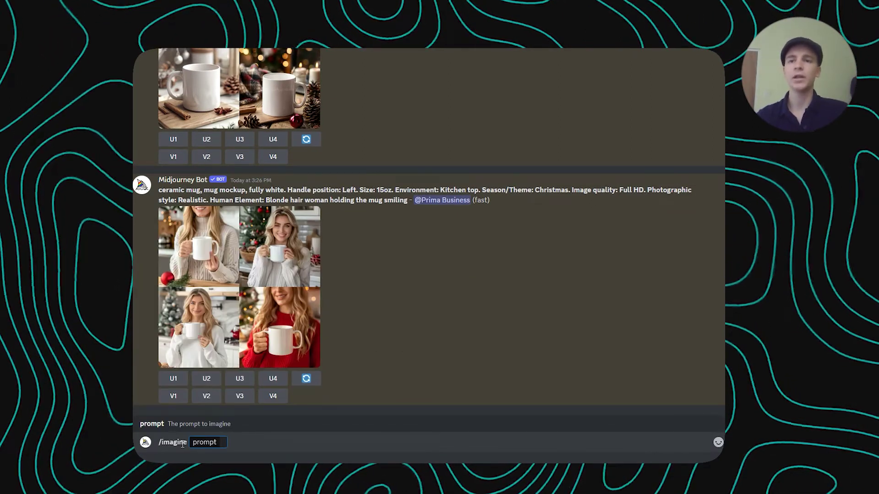
key("BackSpace")
type("/descri")
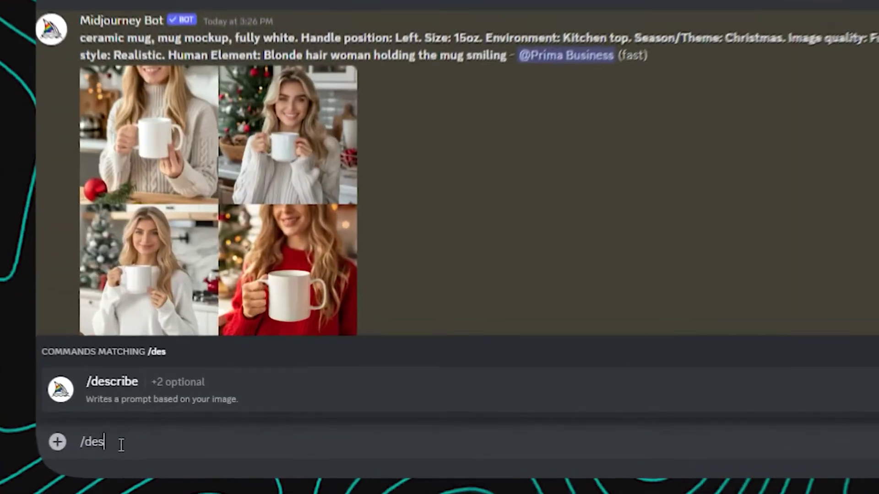
key("Return")
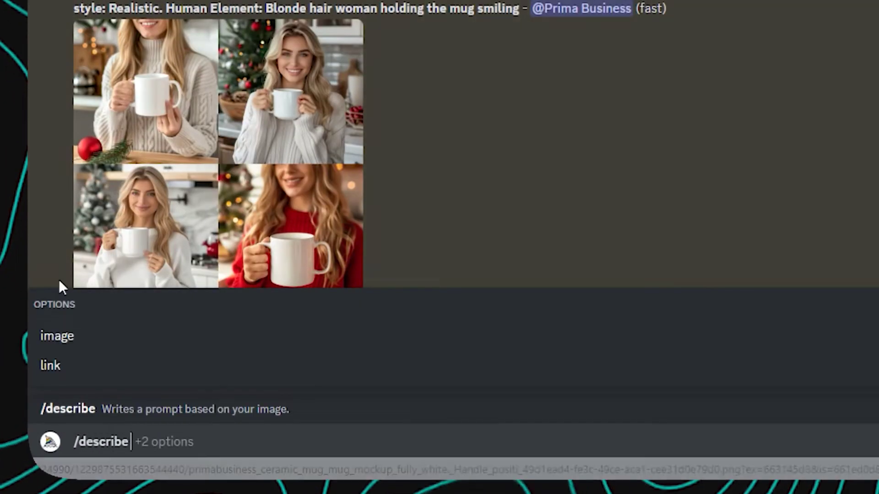
left_click(90, 349)
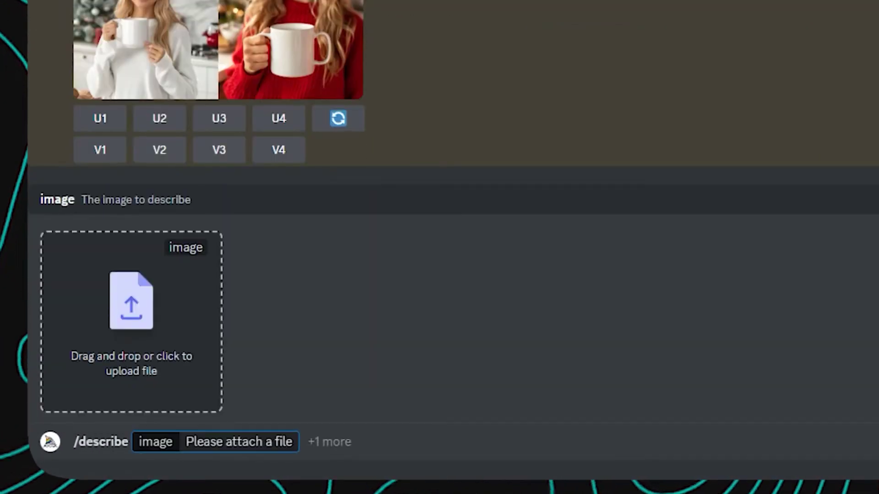
left_click_drag(155, 242, 146, 351)
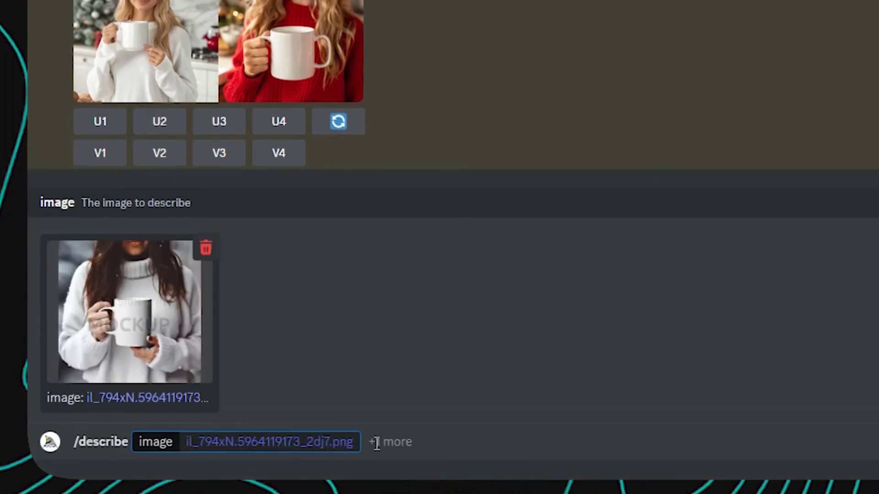
key("Return")
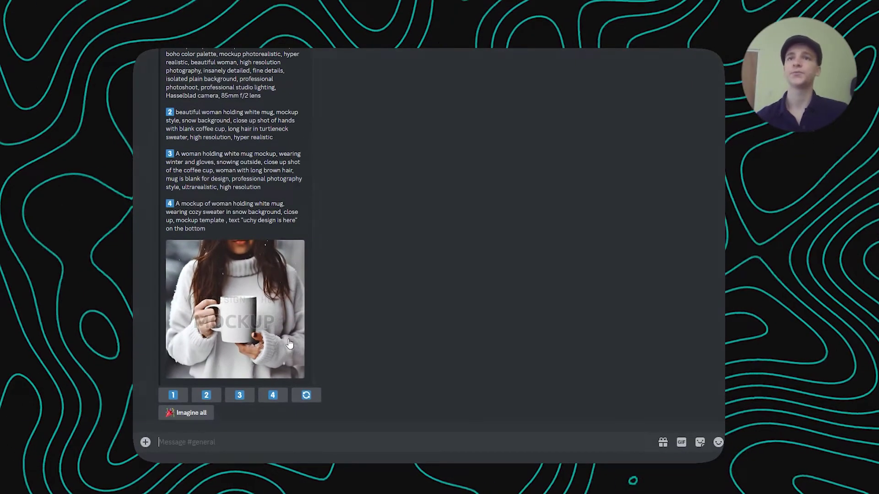
scroll(238, 325, "up", 5)
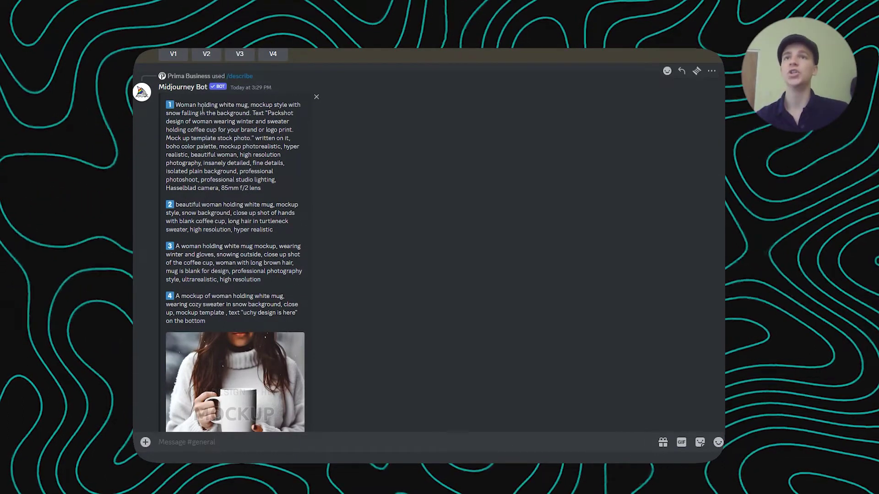
scroll(234, 144, "down", 3)
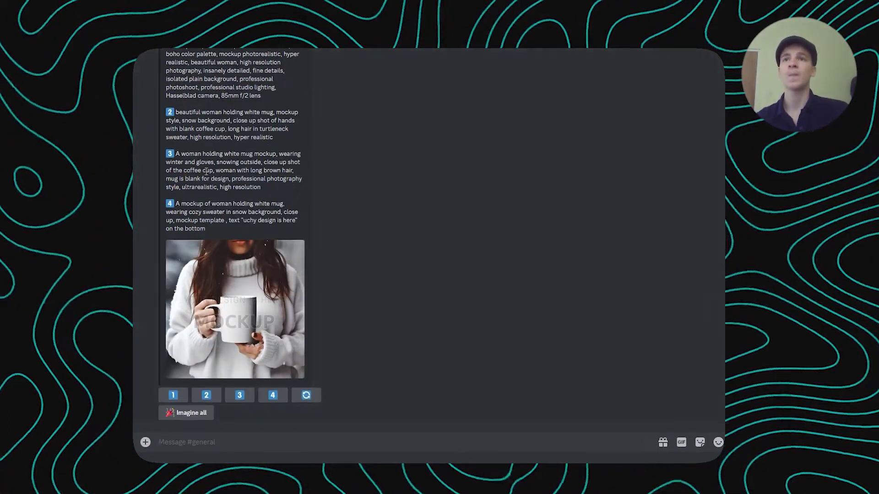
scroll(206, 172, "up", 3)
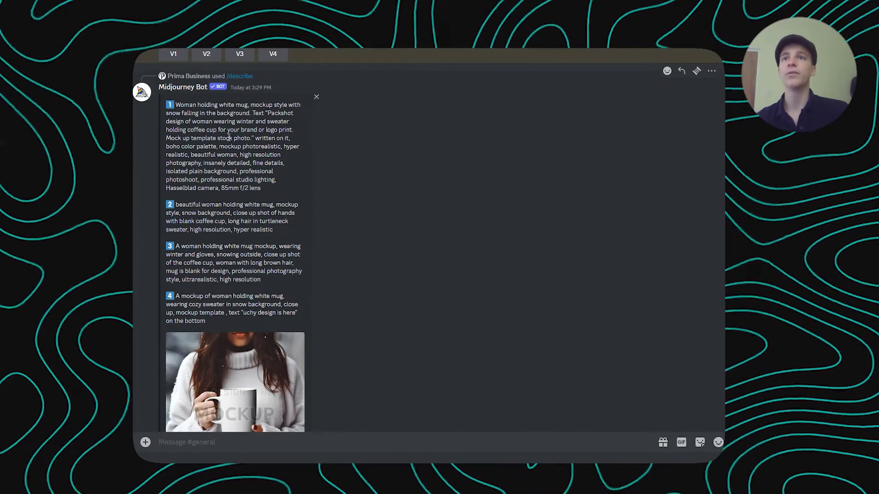
scroll(259, 207, "up", 3)
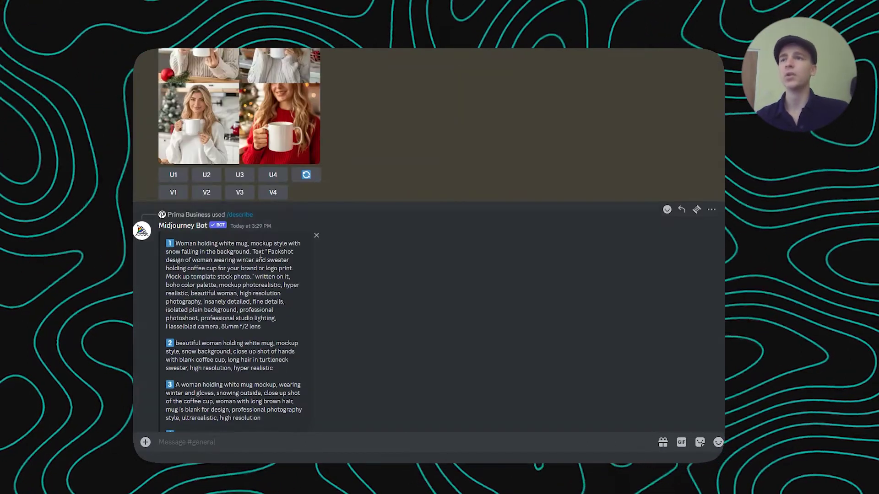
scroll(146, 199, "down", 5)
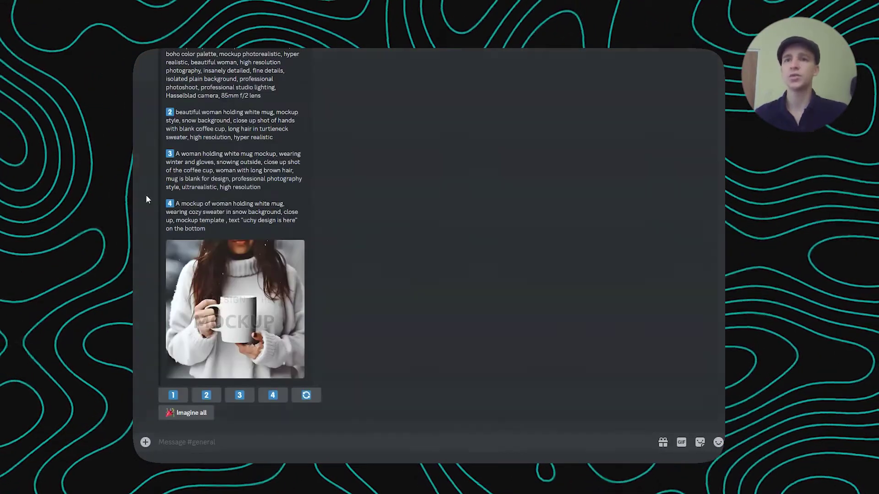
scroll(202, 342, "up", 1)
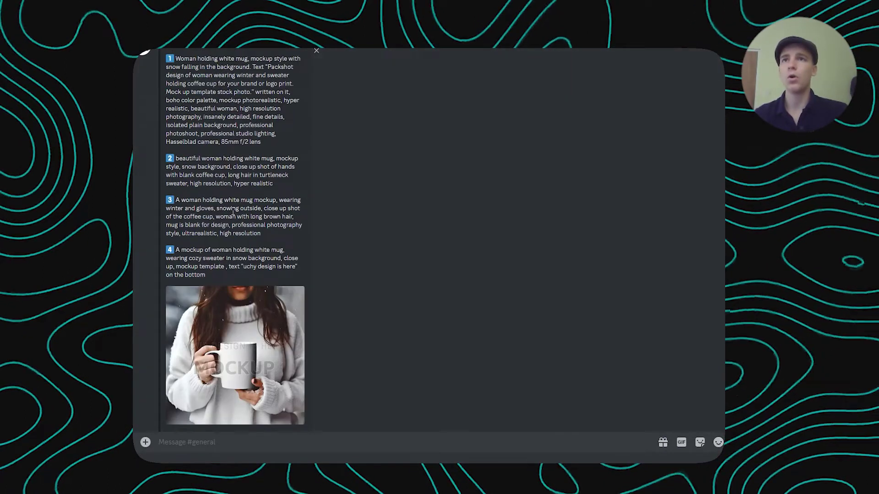
- Generate images from the first /describe suggested prompt
scroll(180, 283, "down", 1)
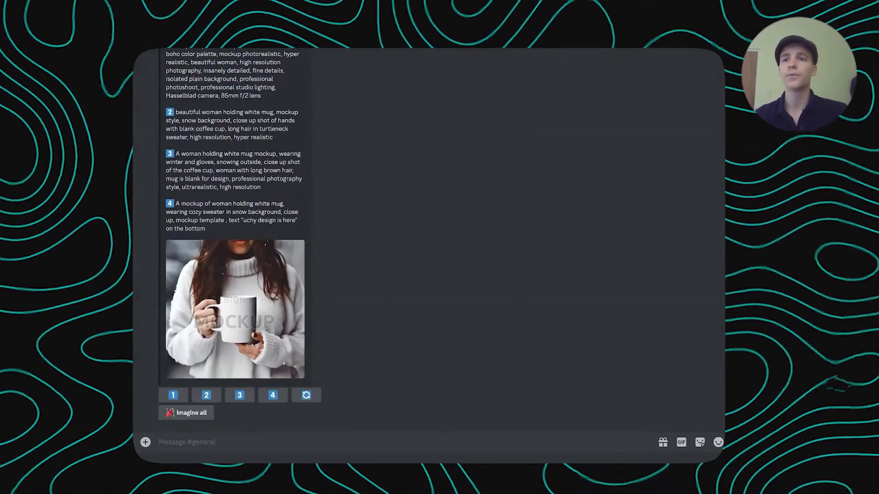
left_click(174, 396)
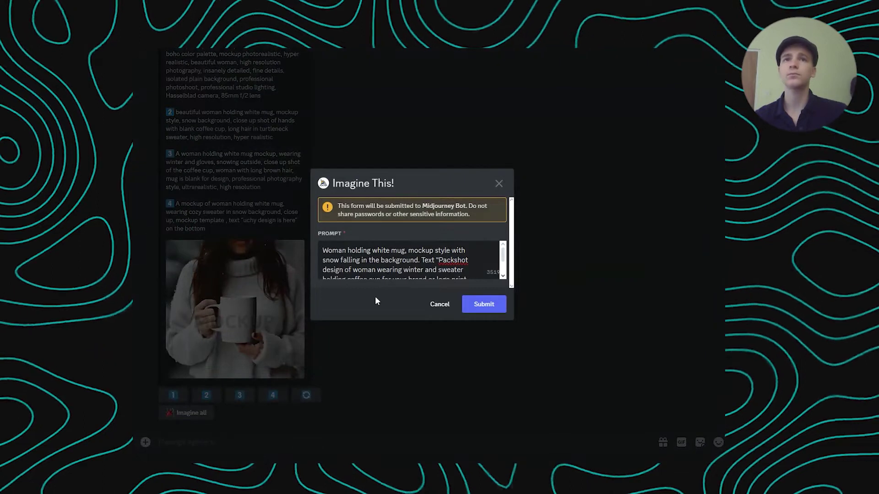
left_click(487, 307)
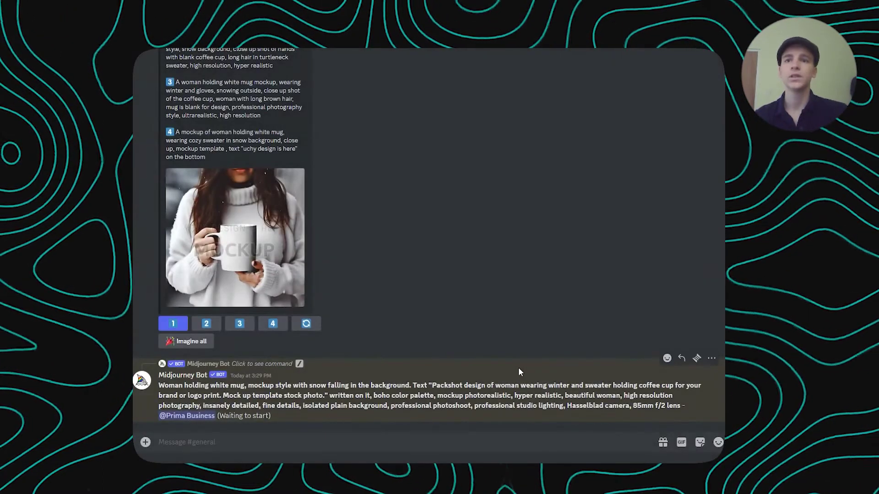
- Inspect the snowy woman-with-mug grid enlarged and upscale image 2 (U2)
scroll(466, 344, "up", 4)
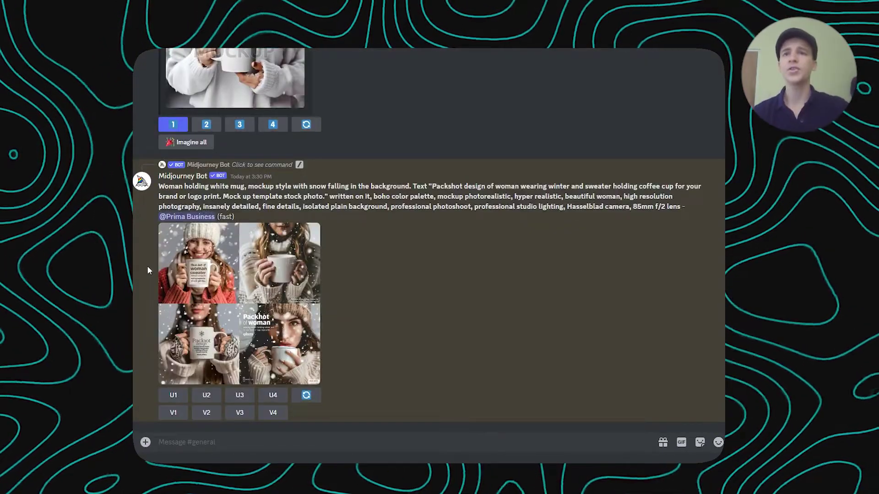
left_click(284, 339)
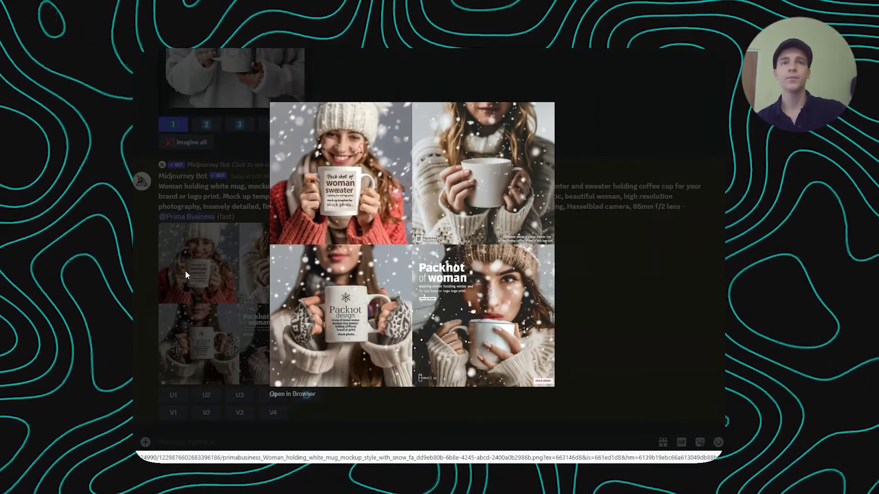
left_click(185, 274)
left_click(312, 297)
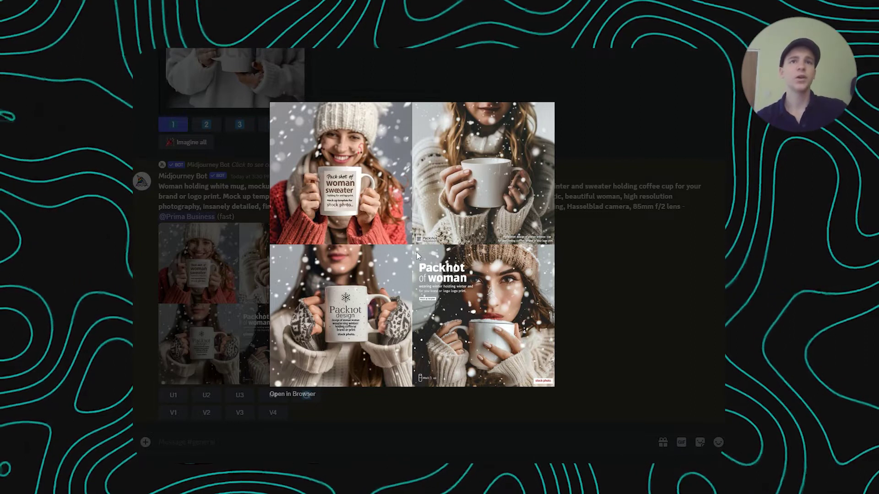
key("Escape")
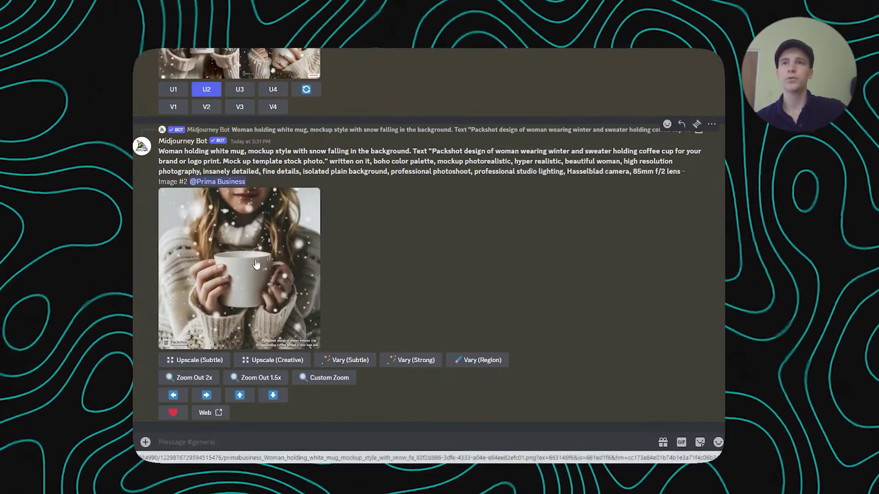
left_click(190, 279)
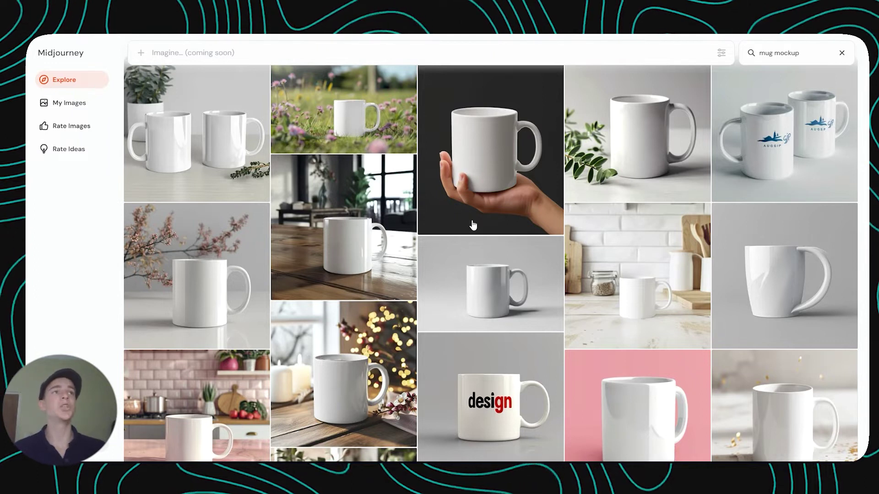
- Search the Midjourney Explore page for 'mug mockup' and browse the results
mouse_move(487, 209)
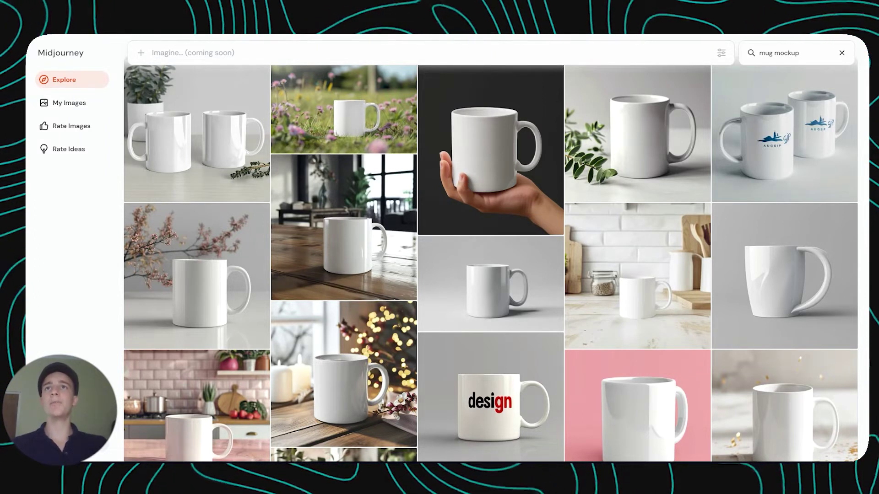
left_click(79, 82)
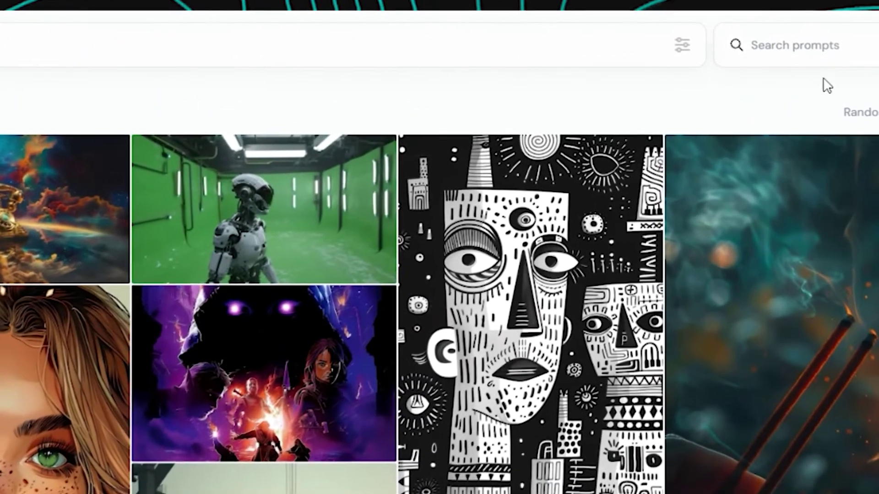
left_click(791, 43)
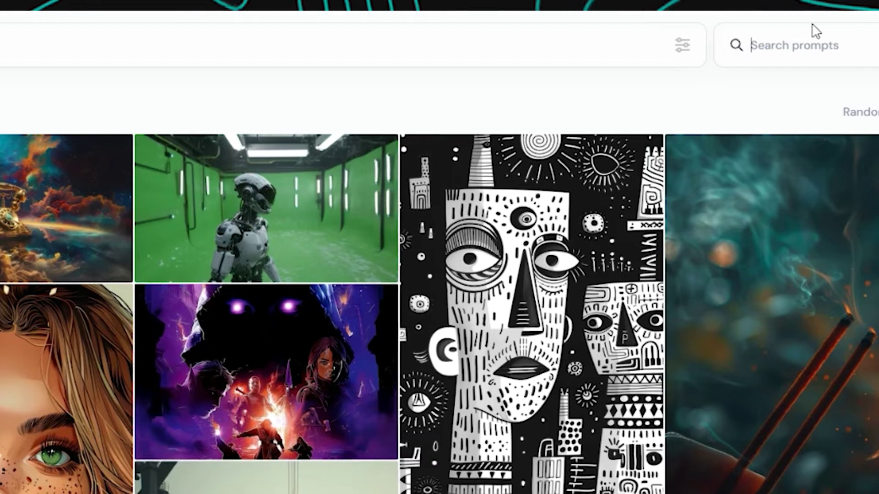
type("mug mockup")
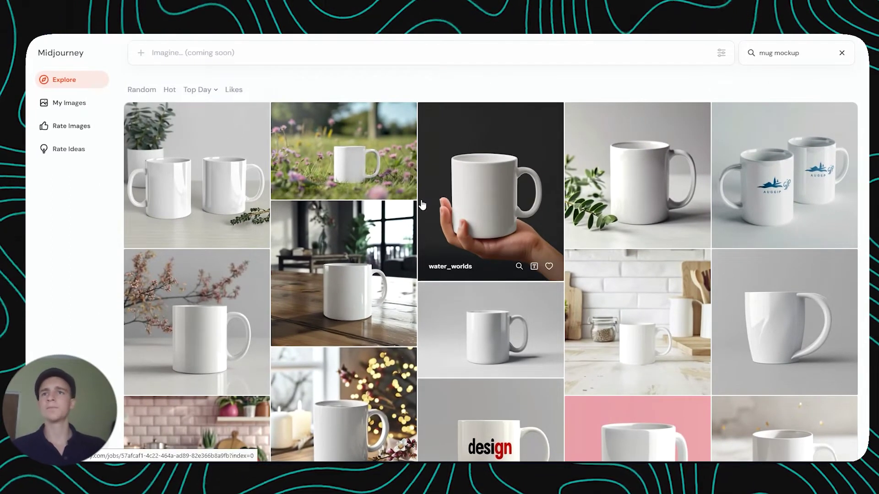
scroll(419, 197, "down", 4)
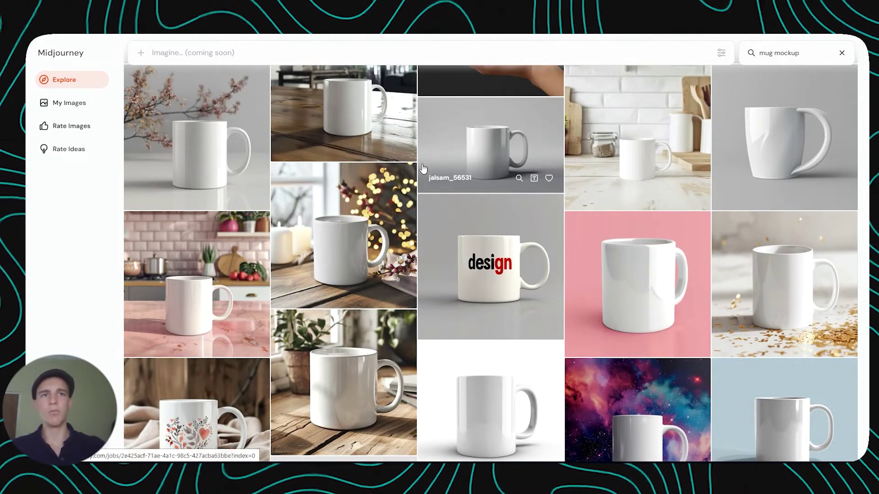
scroll(522, 121, "down", 4)
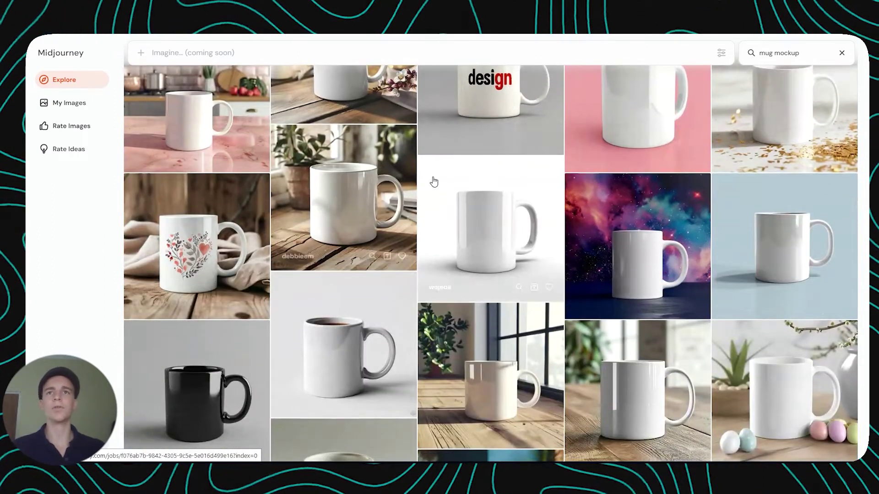
scroll(435, 182, "up", 8)
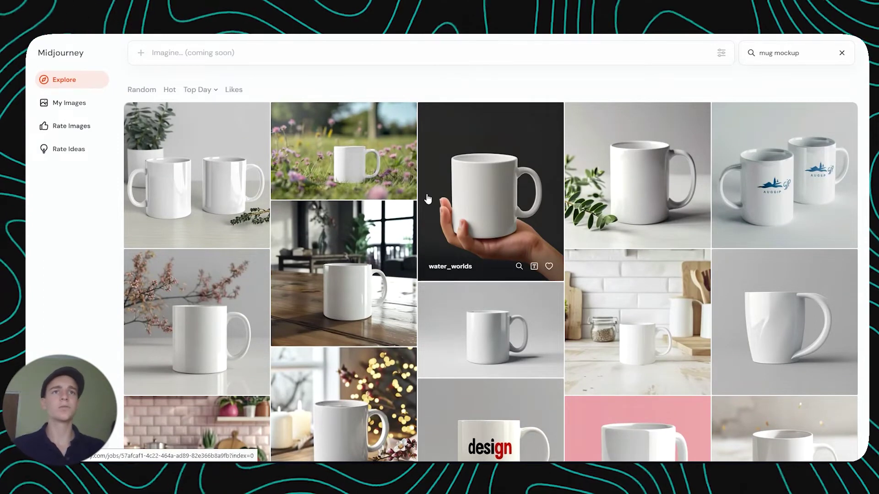
- Open the hand-held white mug image and copy its whole prompt
left_click(469, 163)
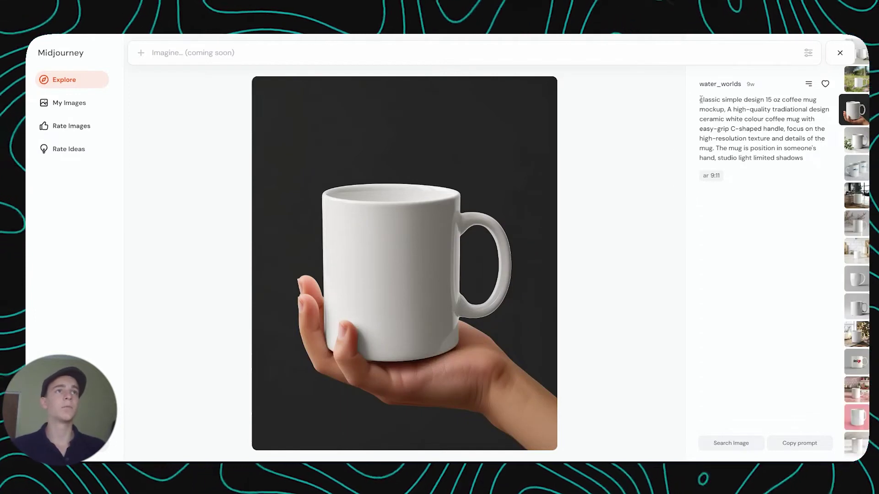
left_click_drag(701, 99, 809, 155)
left_click(810, 159)
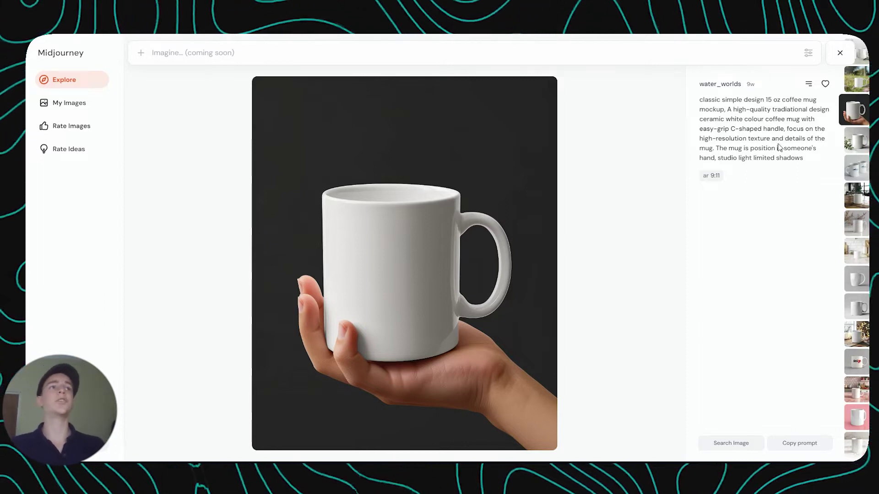
triple_click(762, 108)
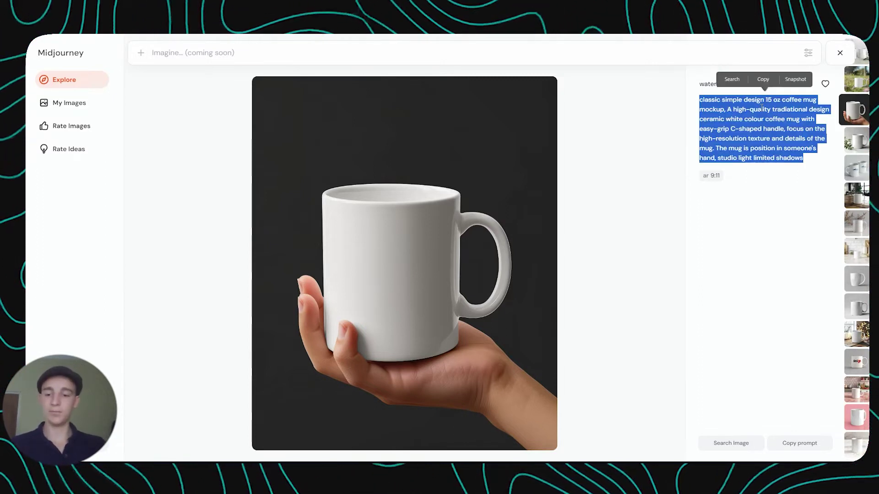
key("ctrl+c")
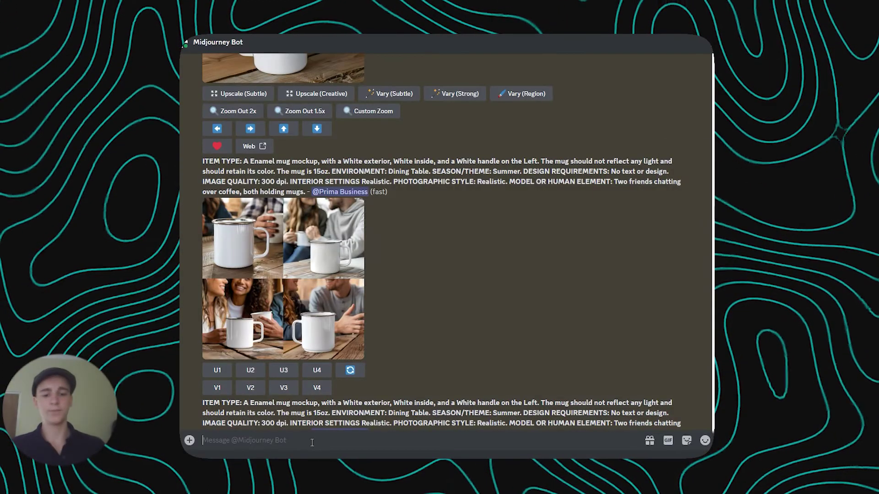
- Generate a grid with /imagine from the pasted hand-held mug prompt, then preview it
type("/")
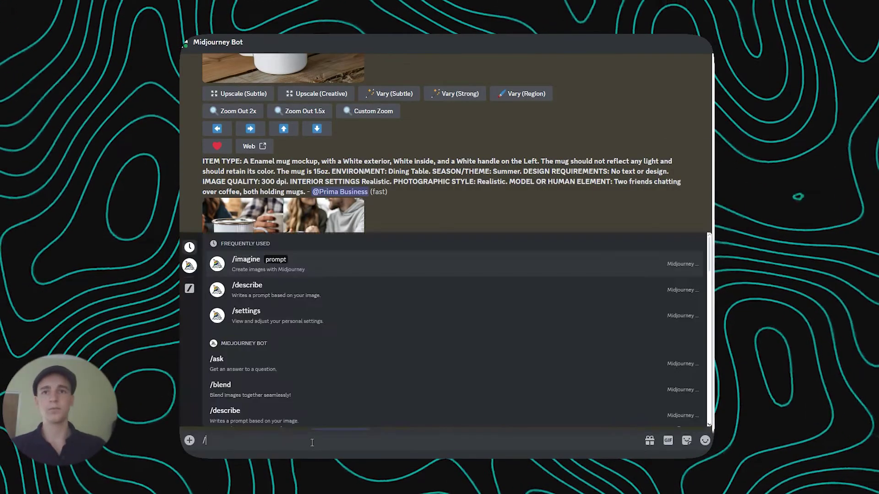
key("Return")
key("ctrl+v")
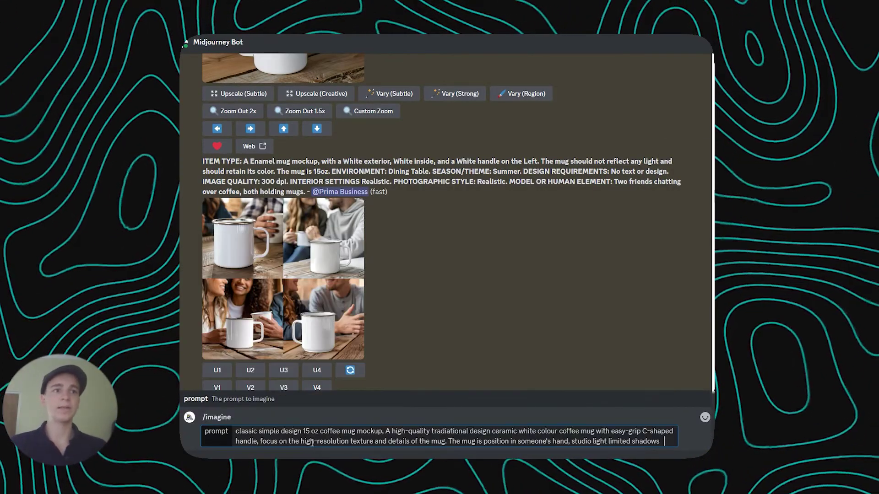
key("Return")
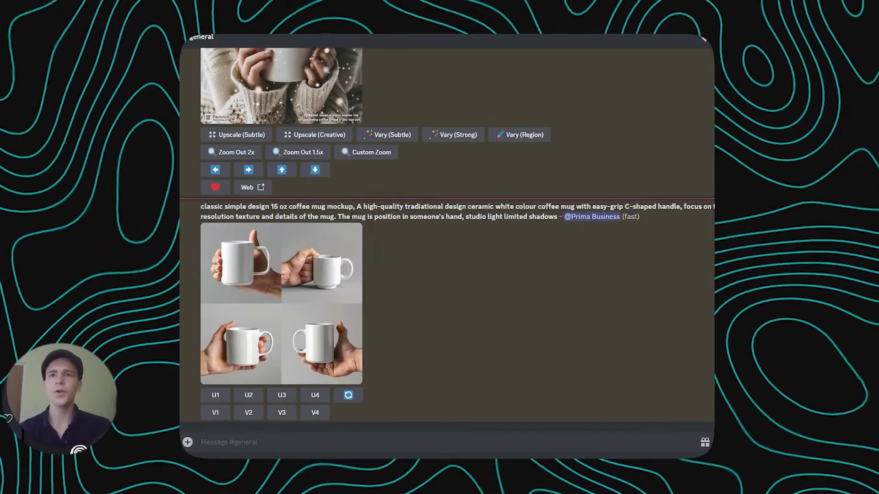
left_click(304, 315)
key("Escape")
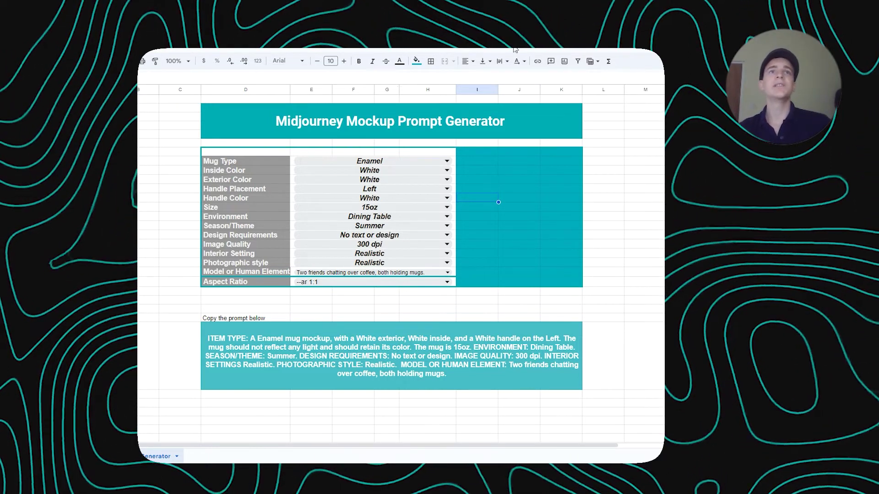
- Review the Mug Type, Exterior Color, Handle Placement and Environment dropdowns, keeping Dining Table
left_click(333, 104)
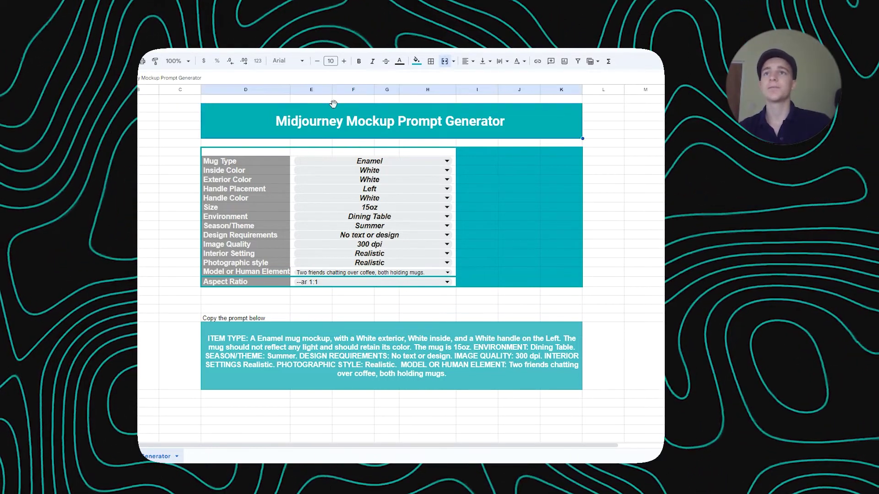
left_click(233, 163)
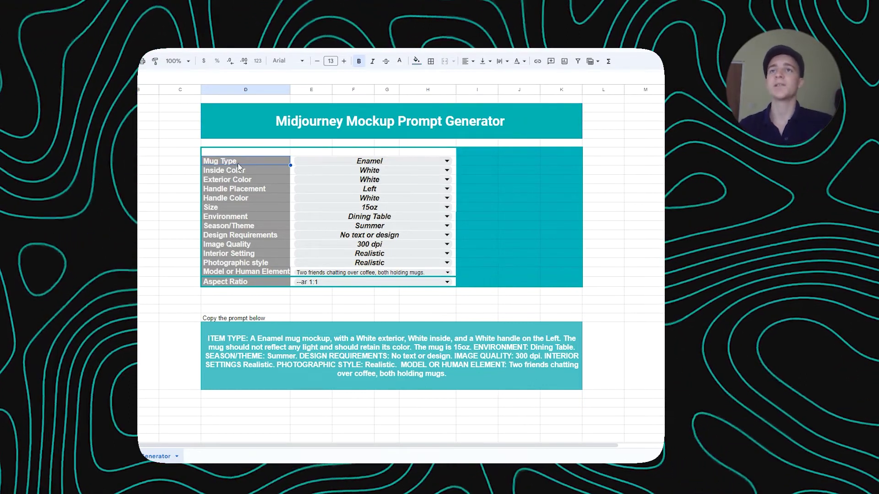
left_click(384, 163)
left_click(262, 171)
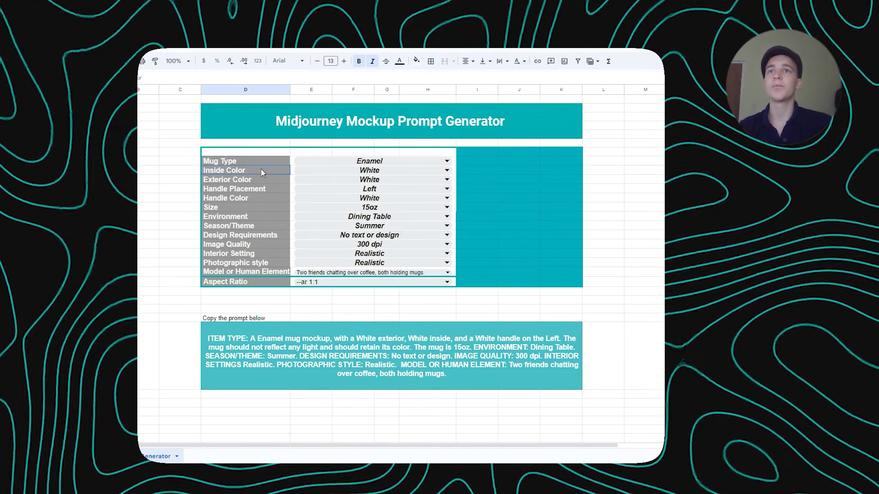
double_click(238, 180)
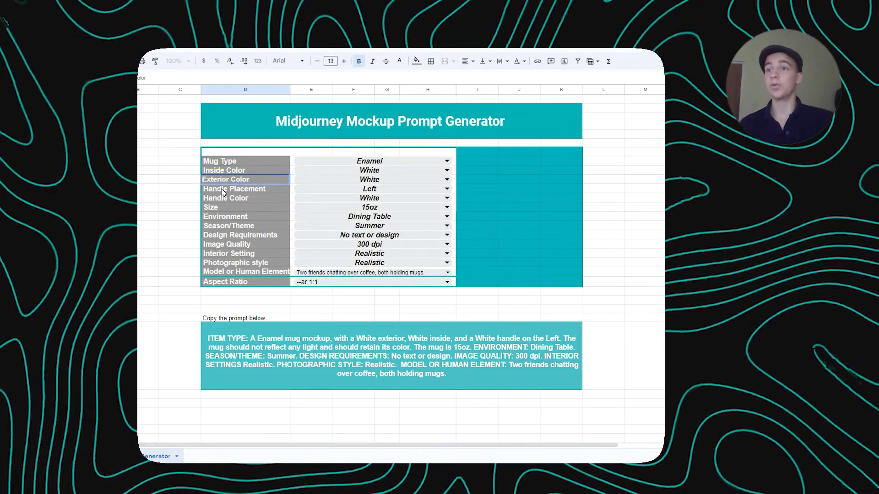
left_click(238, 190)
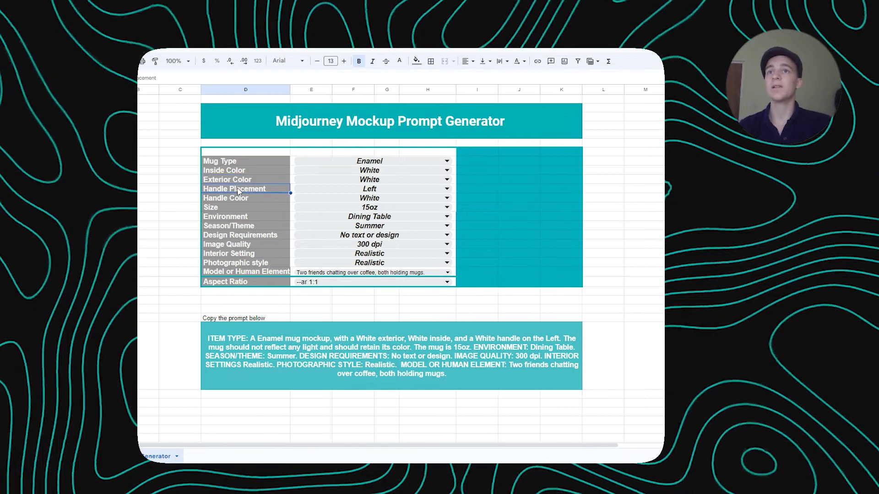
double_click(311, 192)
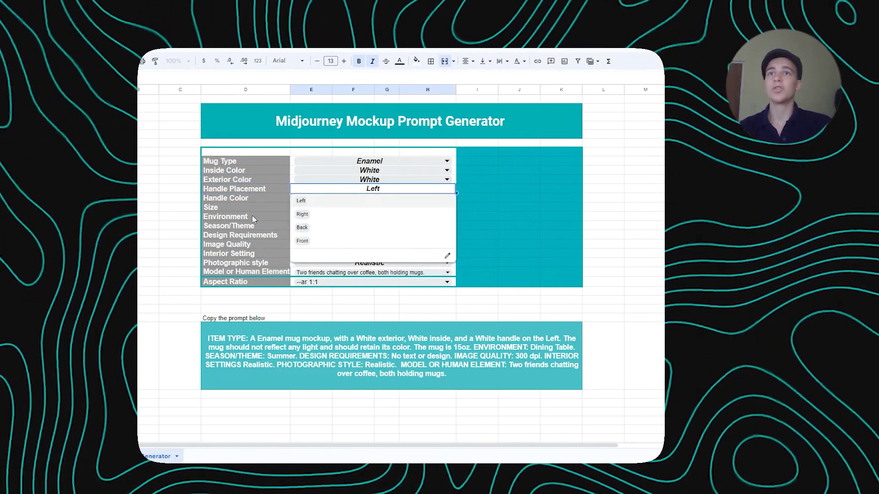
left_click(239, 200)
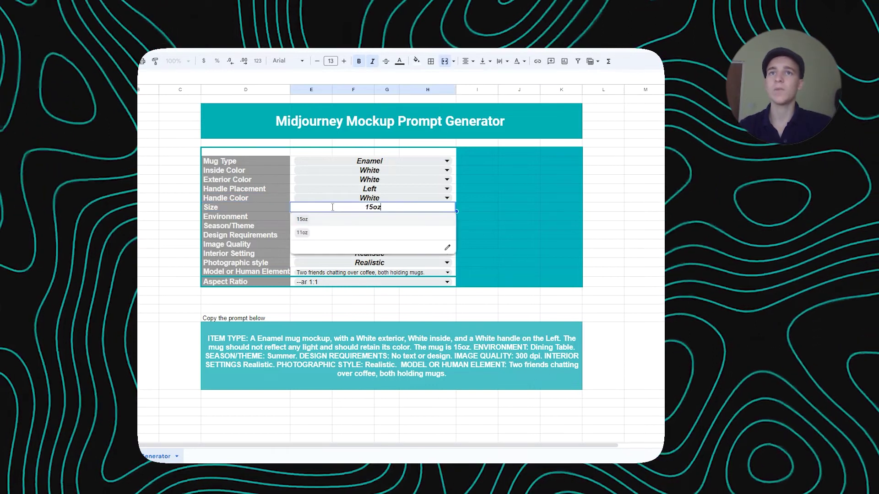
double_click(304, 217)
scroll(343, 270, "down", 2)
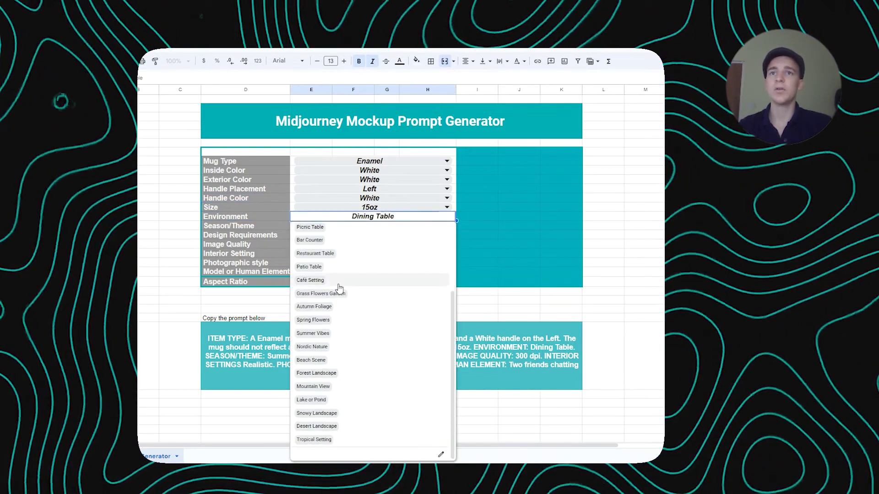
scroll(337, 298, "up", 2)
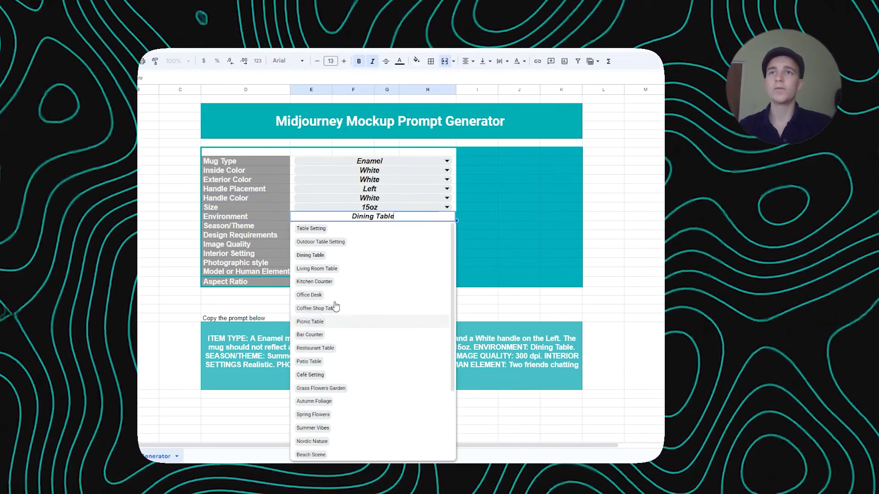
left_click(252, 218)
- Review the remaining dropdowns, keeping Summer, 300 dpi and Realistic settings unchanged
left_click(229, 226)
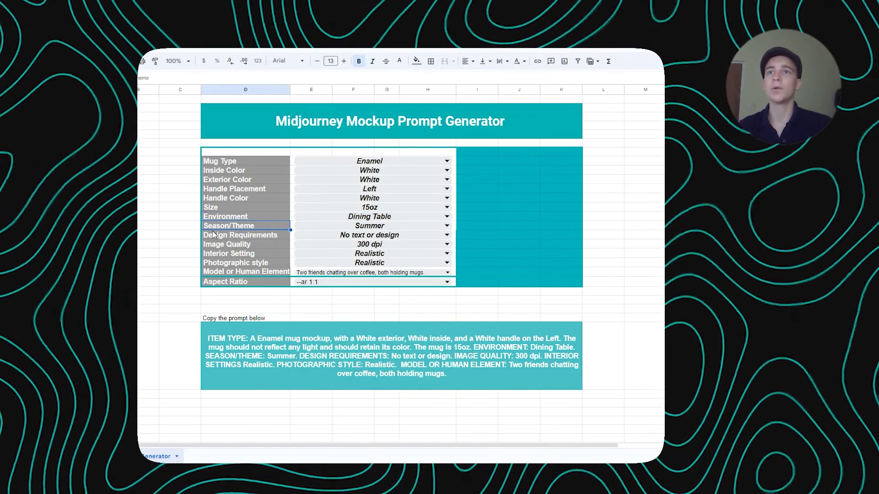
double_click(331, 226)
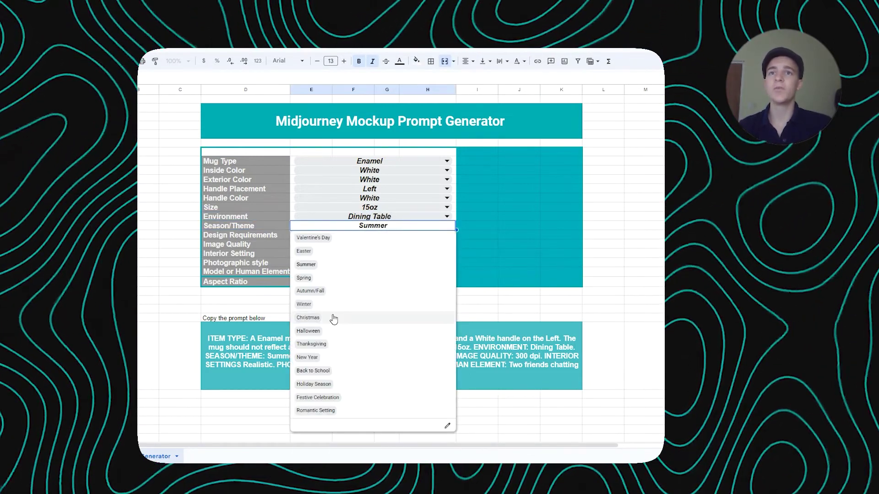
left_click(234, 233)
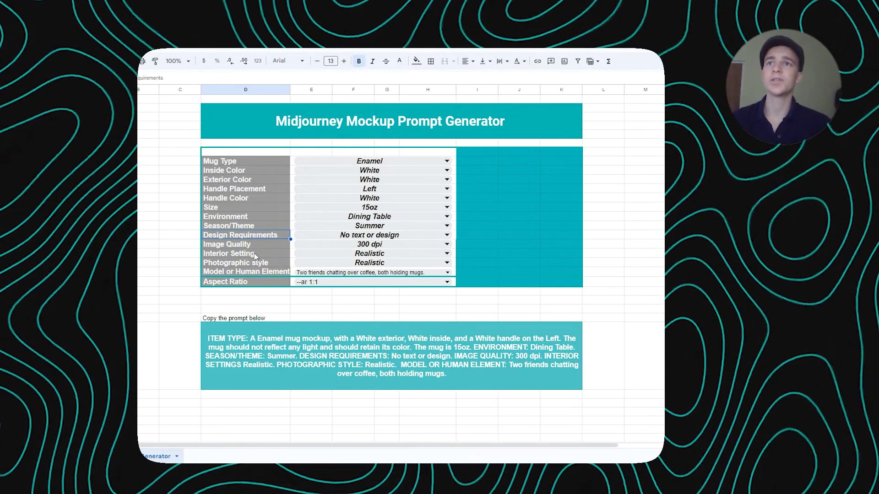
double_click(325, 235)
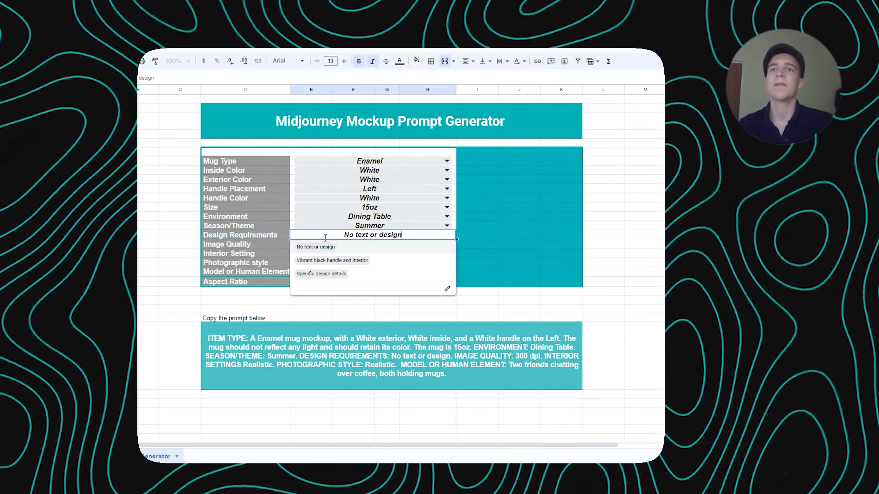
left_click(246, 246)
left_click(321, 245)
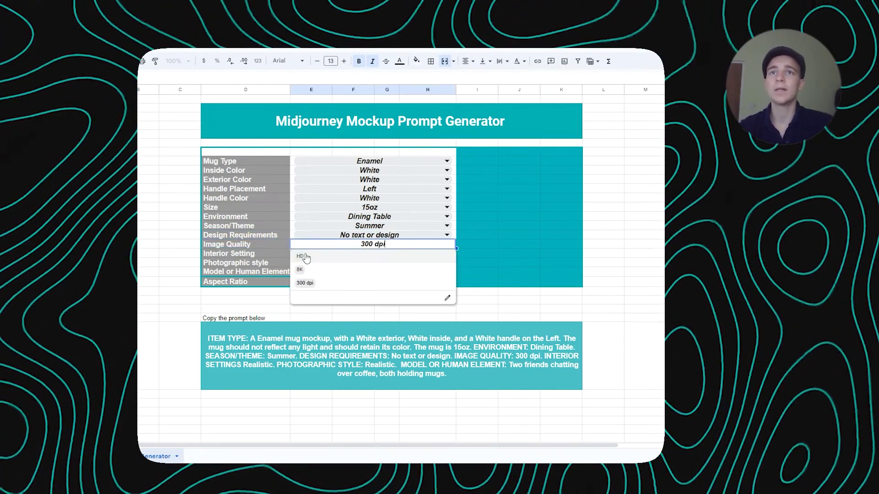
left_click(240, 255)
left_click(331, 253)
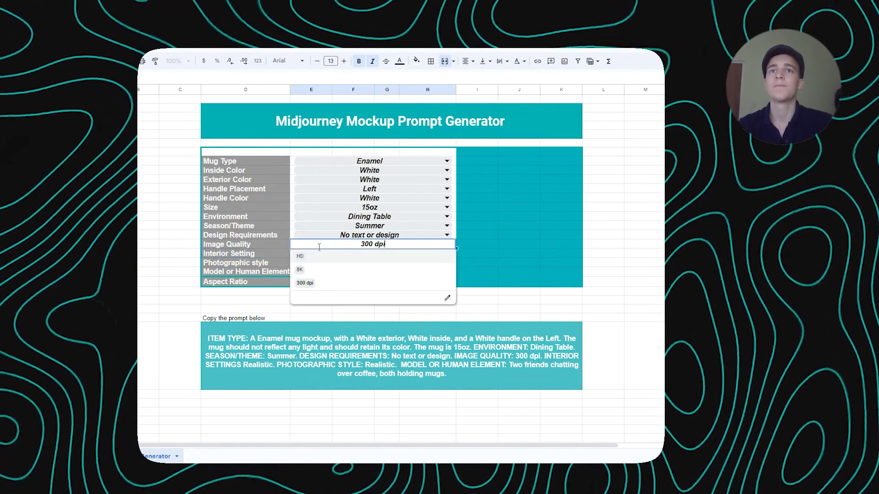
left_click(268, 252)
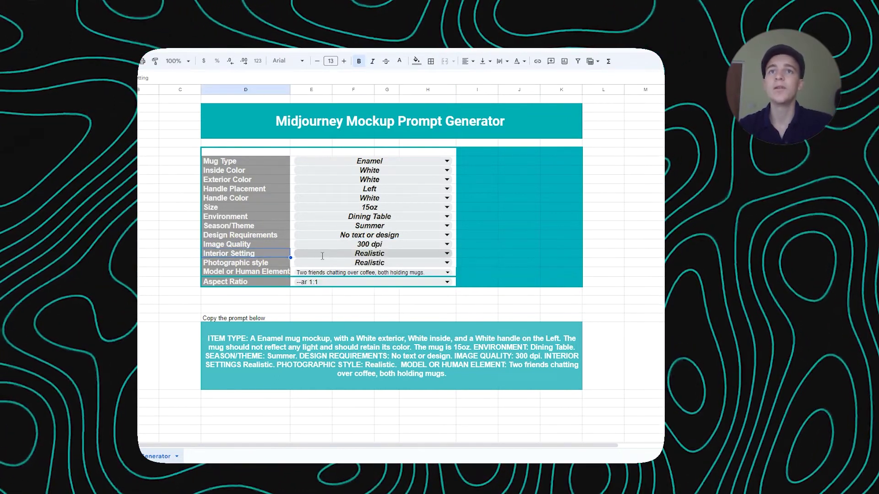
left_click(268, 263)
left_click(342, 265)
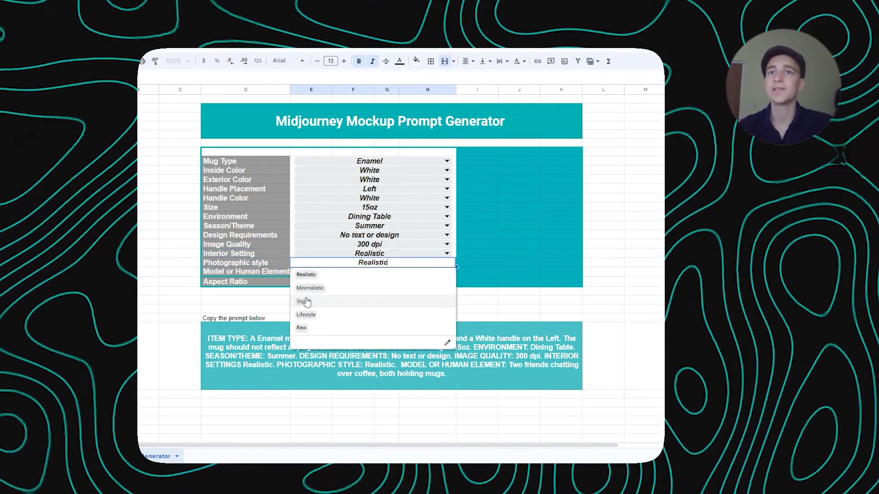
left_click(266, 273)
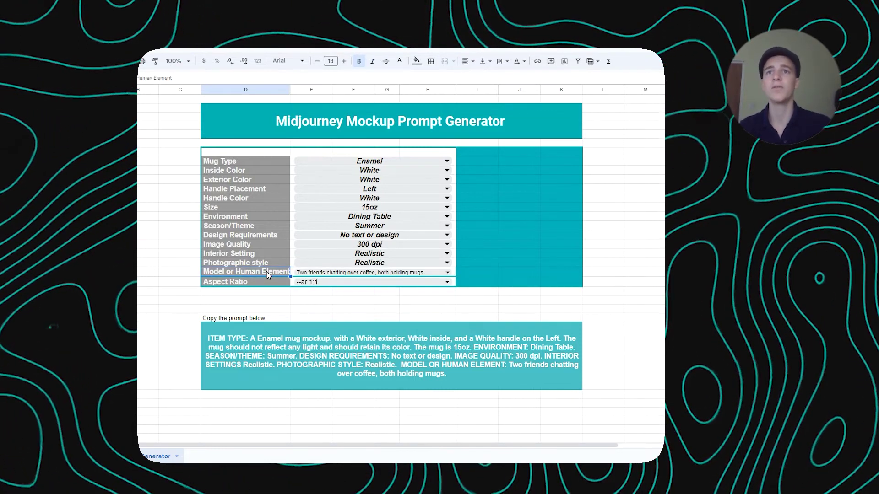
- Set the mug Size to 11oz, Handle Color to Black and Exterior Color to Black
left_click(377, 206)
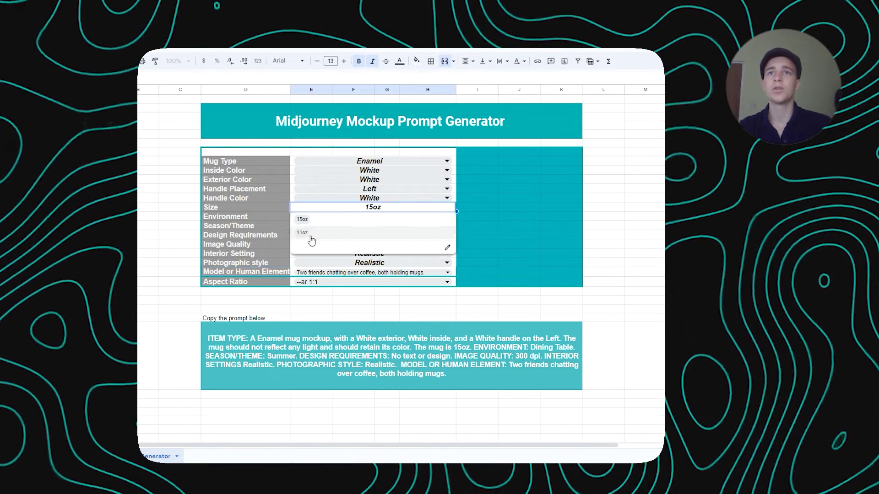
left_click(306, 231)
left_click(357, 198)
left_click(306, 227)
left_click(369, 179)
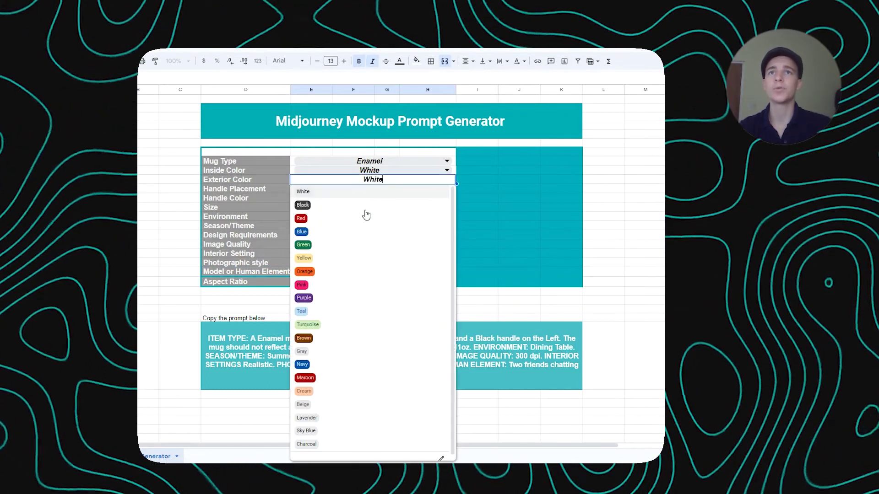
left_click(303, 202)
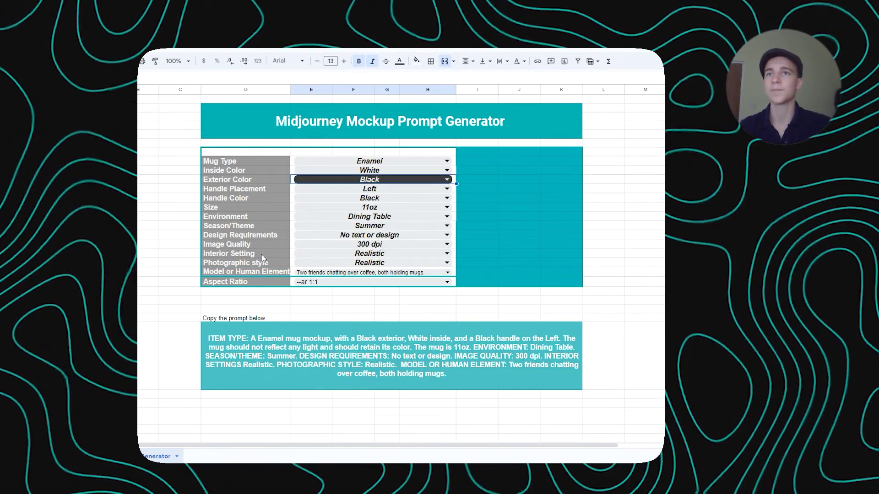
- Change the Aspect Ratio from --ar 1:1 to --ar 7:4
double_click(307, 282)
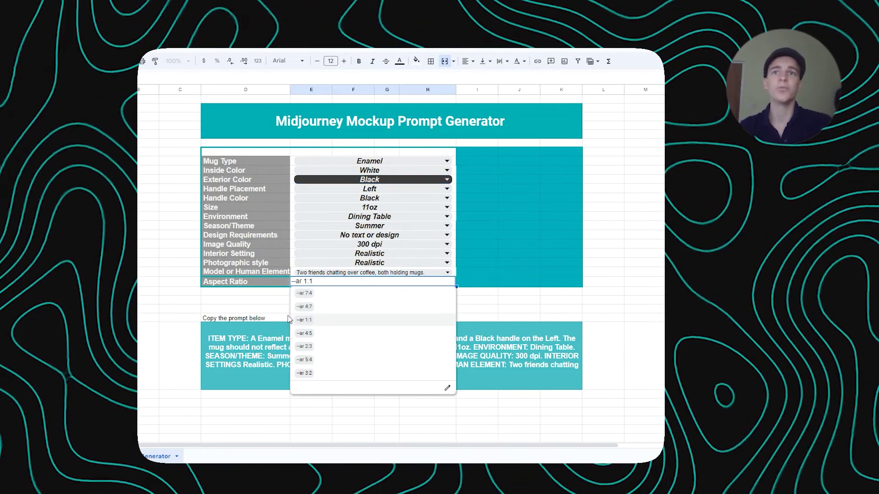
left_click(305, 321)
double_click(337, 282)
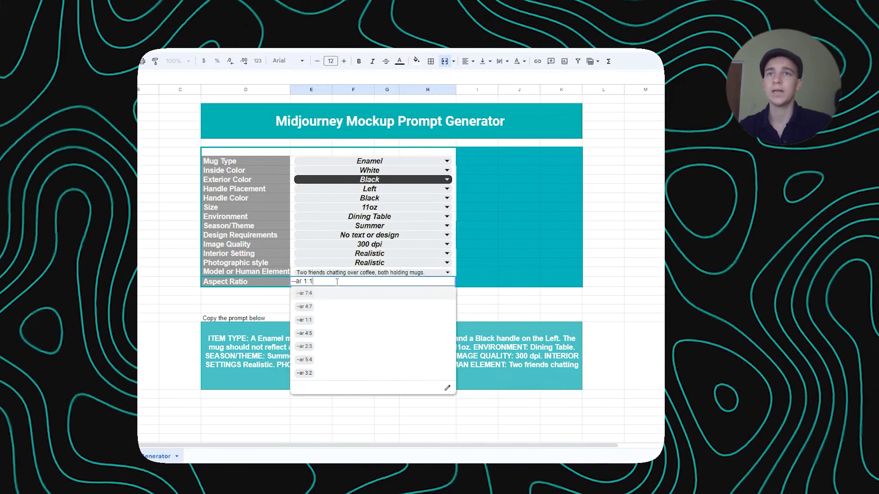
left_click(307, 296)
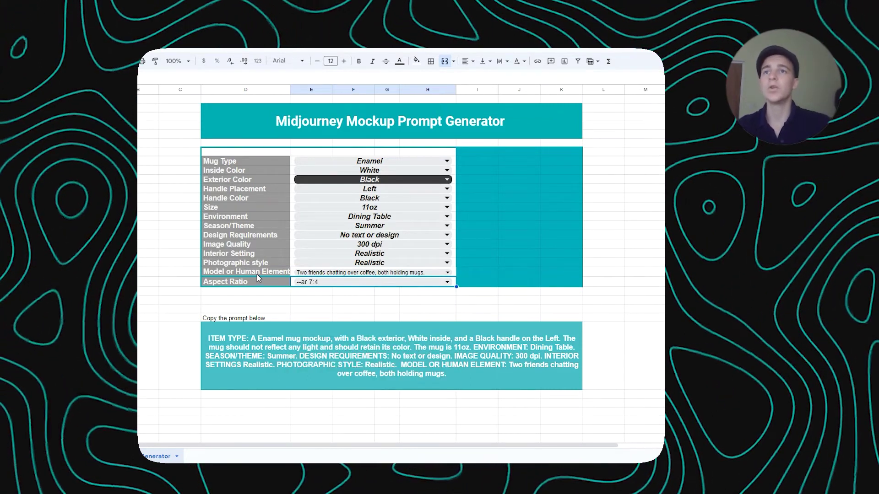
left_click(257, 274)
- Keep the Model or Human Element as two friends chatting over coffee
left_click(310, 274)
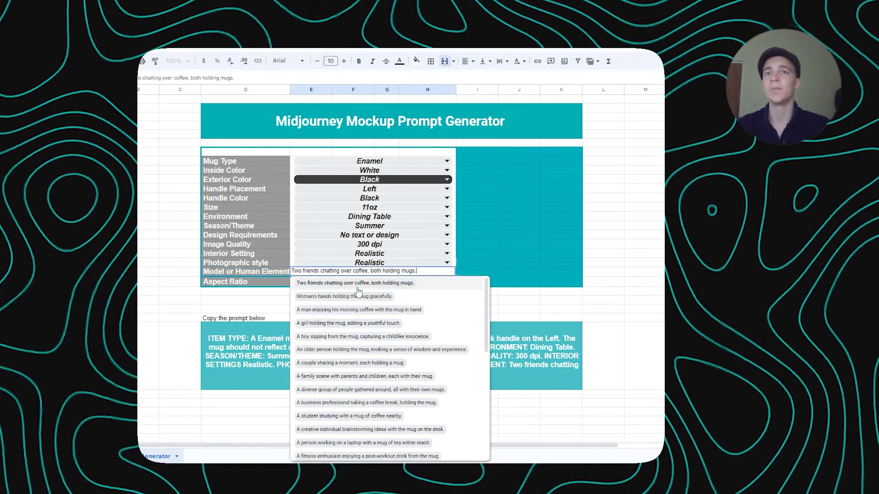
scroll(352, 321, "down", 5)
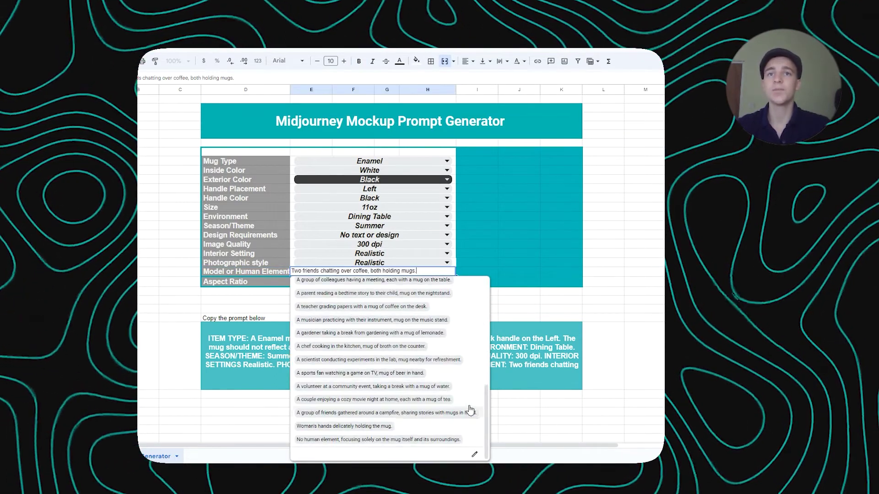
scroll(457, 398, "up", 5)
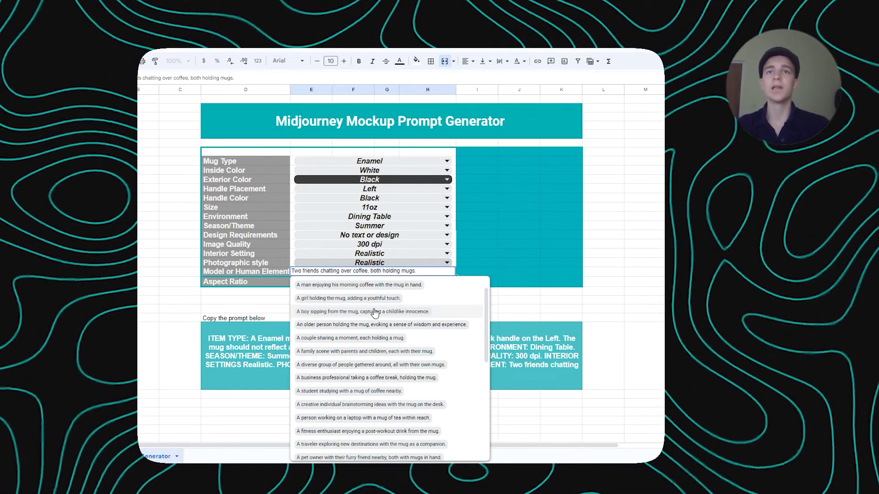
scroll(374, 312, "up", 1)
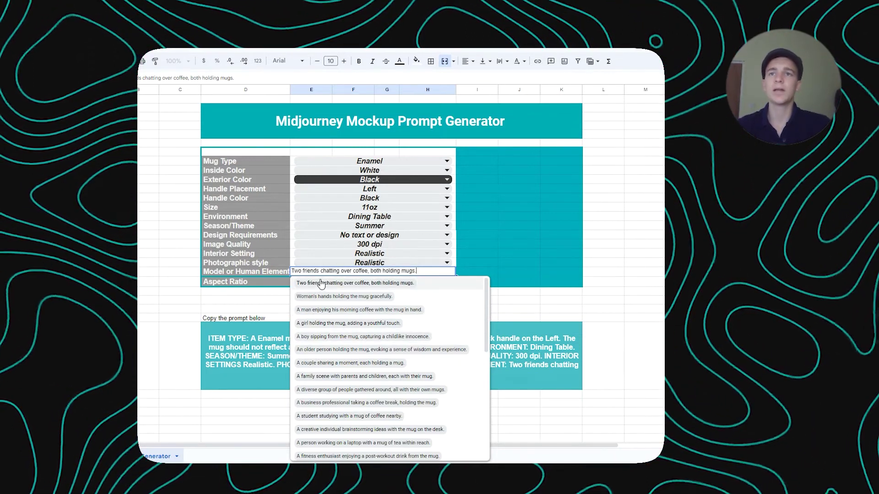
left_click(385, 284)
left_click(500, 236)
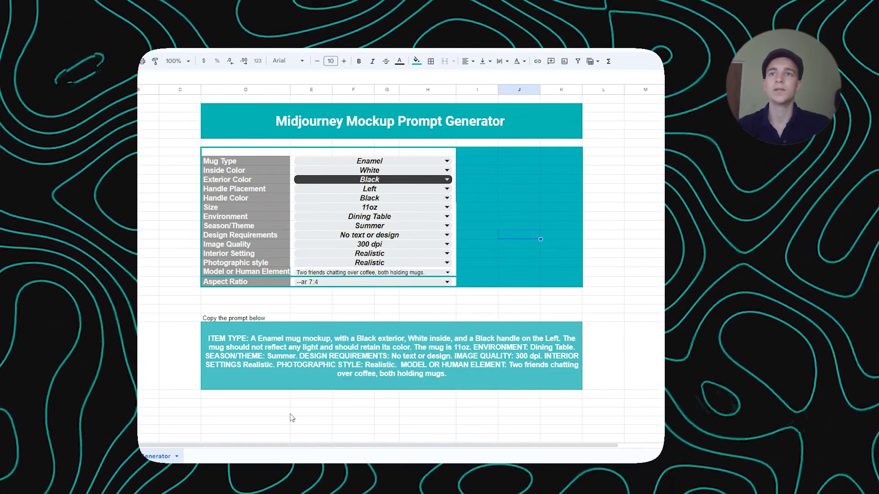
- Change Image Quality from 300 dpi to 8K and select the updated prompt cell
left_click(351, 361)
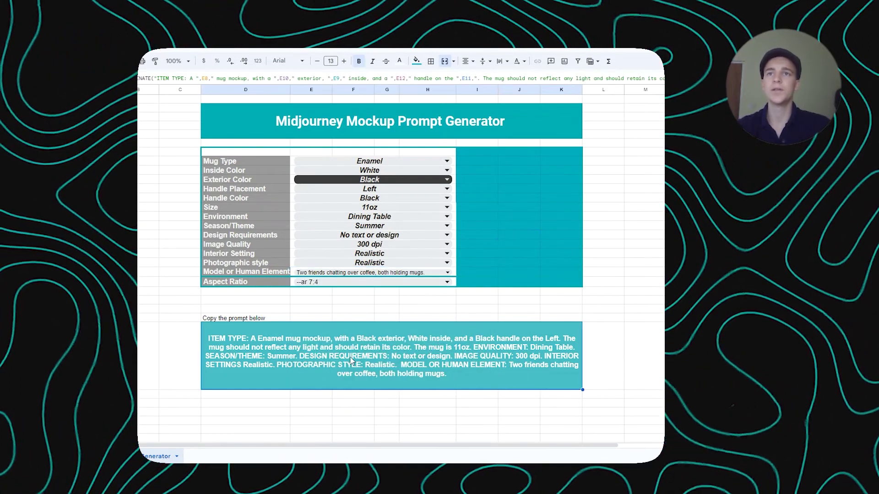
left_click(488, 222)
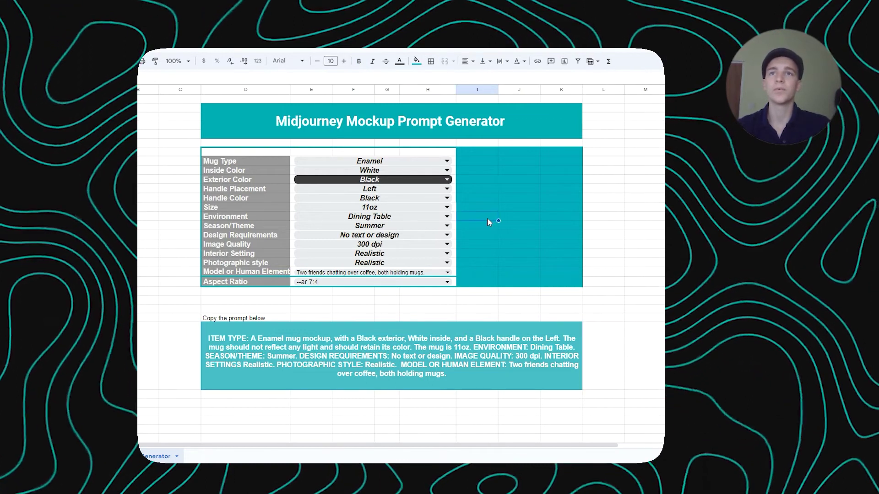
left_click(245, 238)
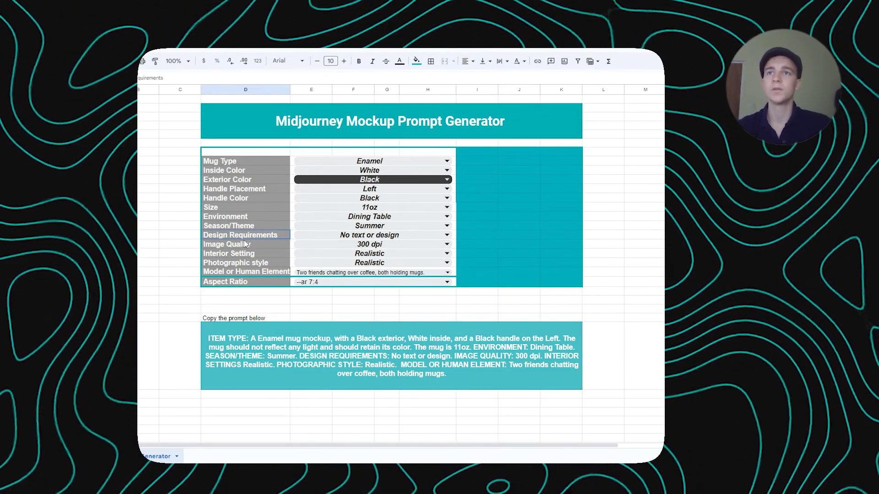
left_click(350, 245)
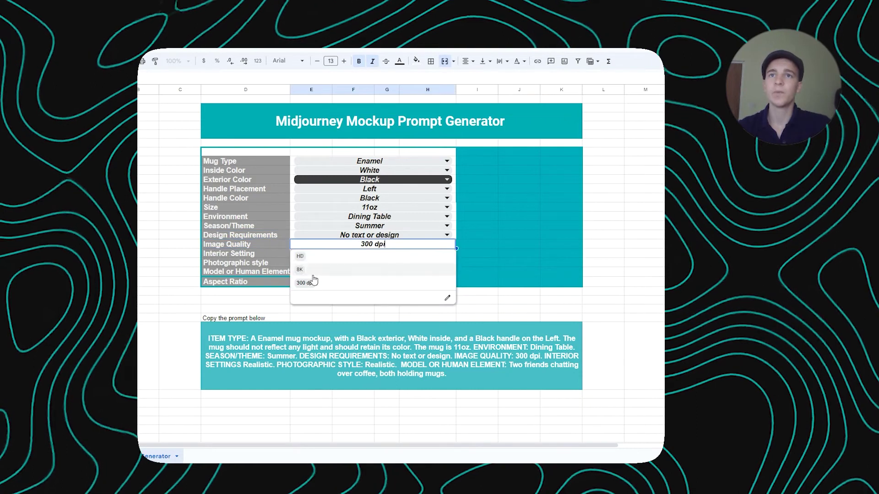
left_click(312, 278)
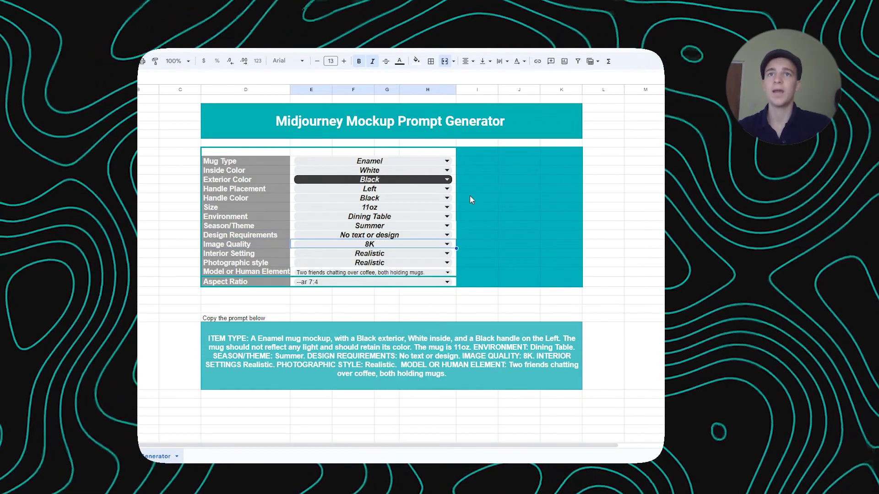
left_click(314, 356)
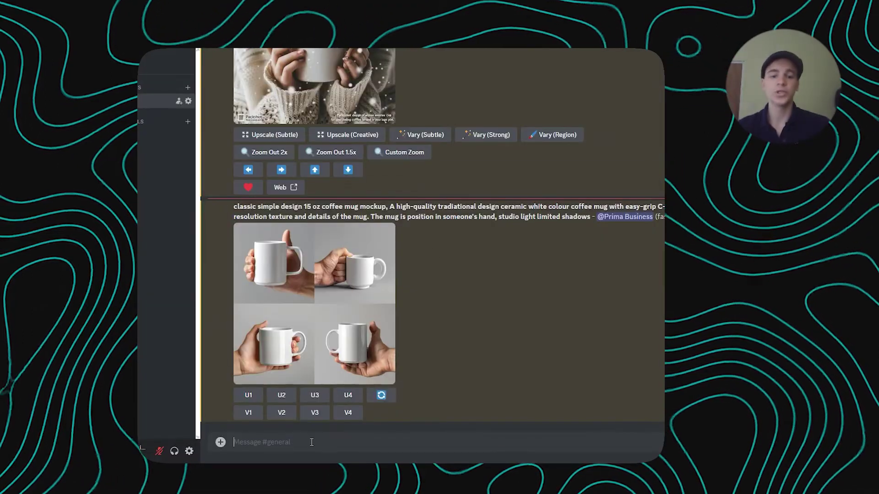
- Generate images with /imagine using the pasted black enamel mug prompt
type("/imagine prompt")
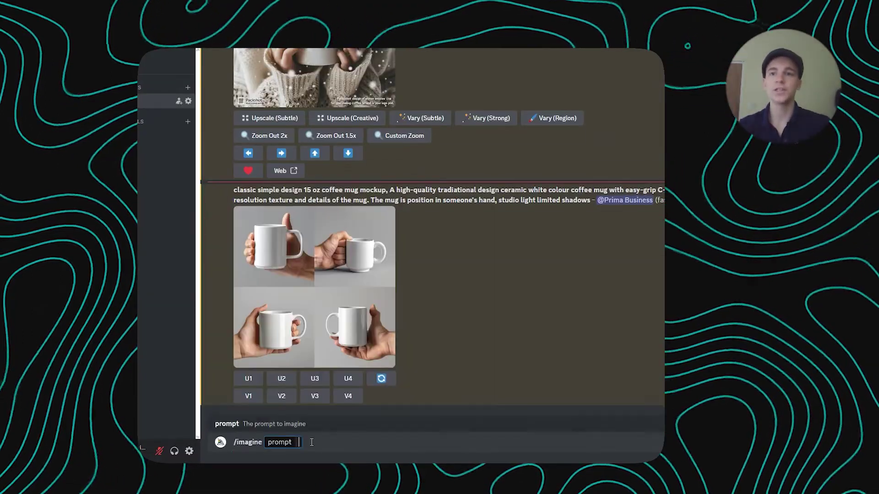
key("ctrl+v")
key("Return")
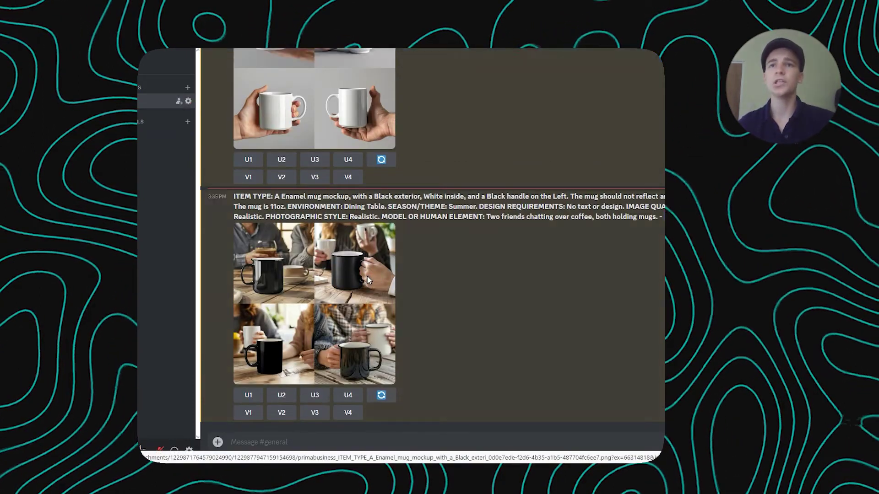
- Preview the grid of four black mugs on dining tables enlarged several times
left_click(366, 276)
left_click(262, 277)
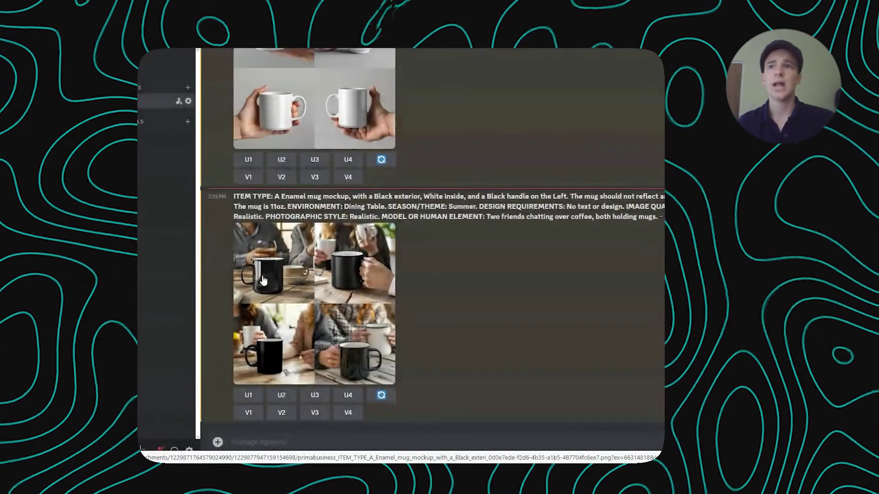
left_click(264, 279)
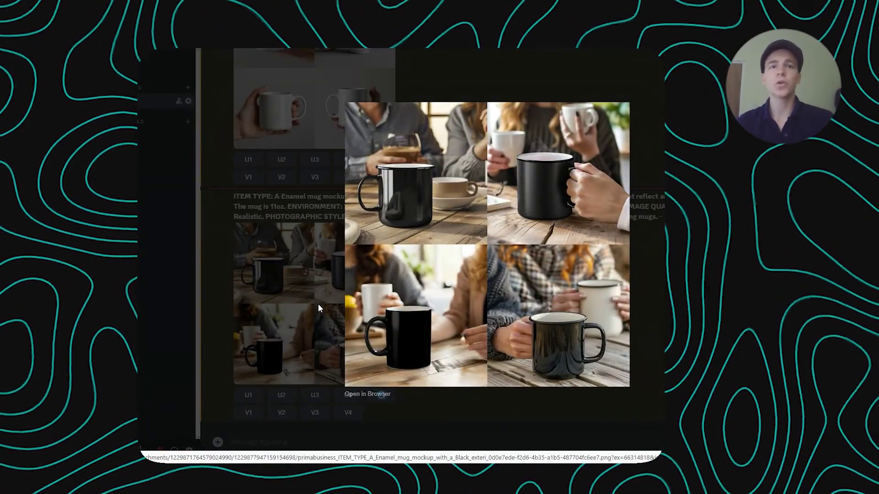
left_click(266, 277)
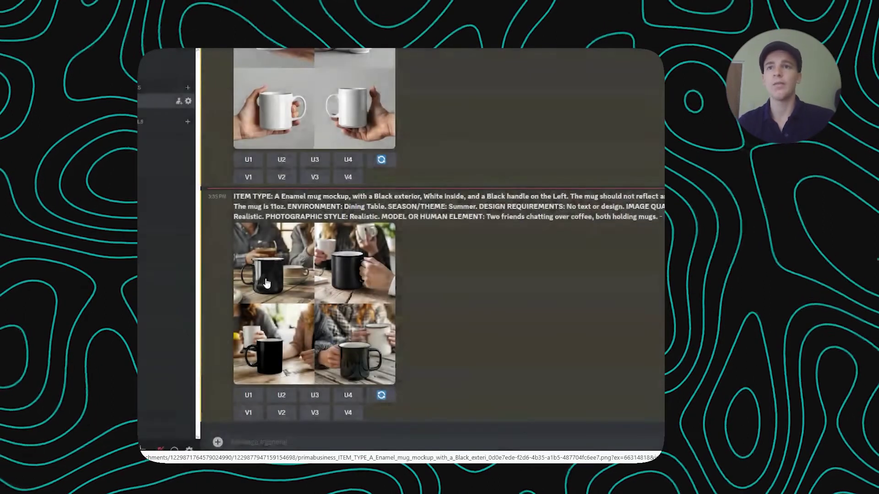
left_click(305, 340)
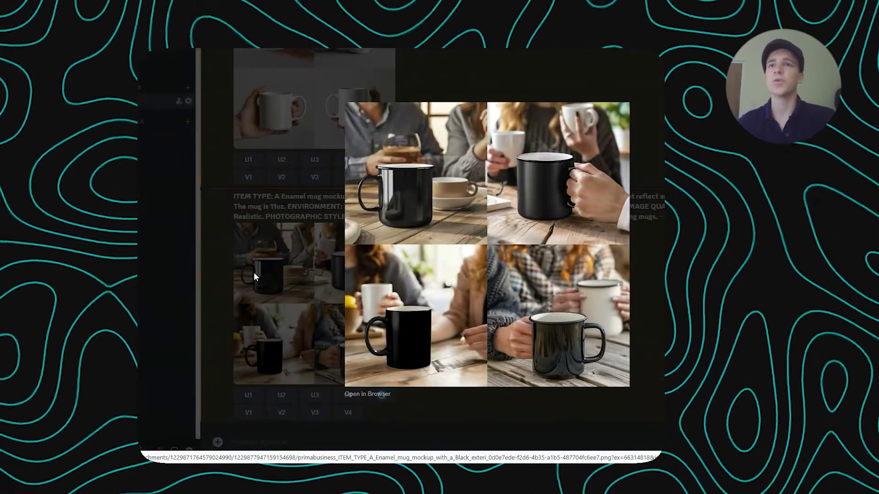
left_click(253, 273)
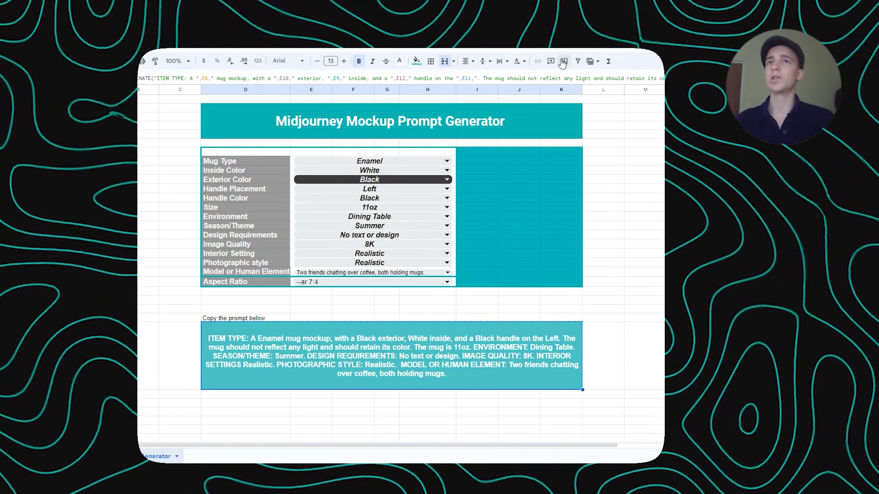
left_click(384, 126)
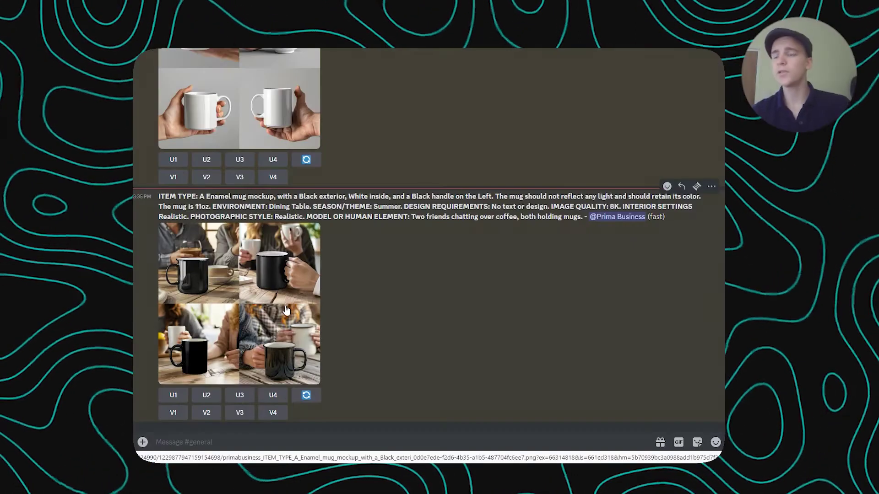
left_click(210, 302)
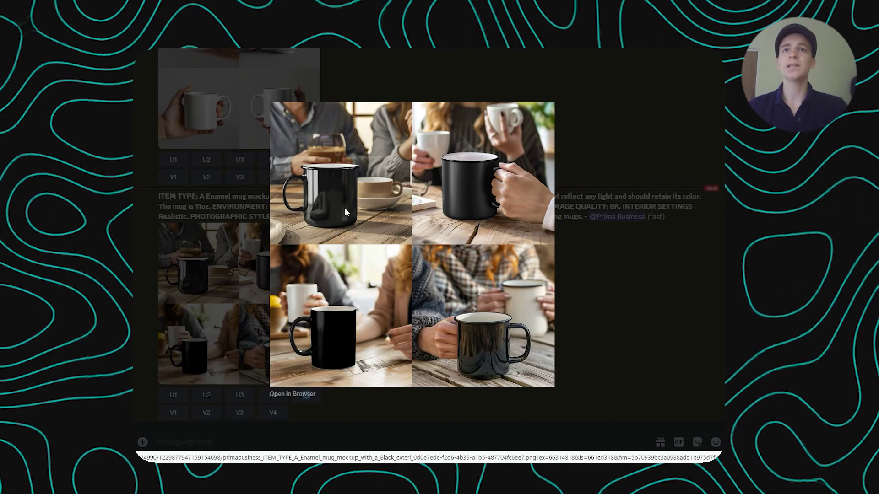
left_click(176, 229)
scroll(238, 210, "up", 3)
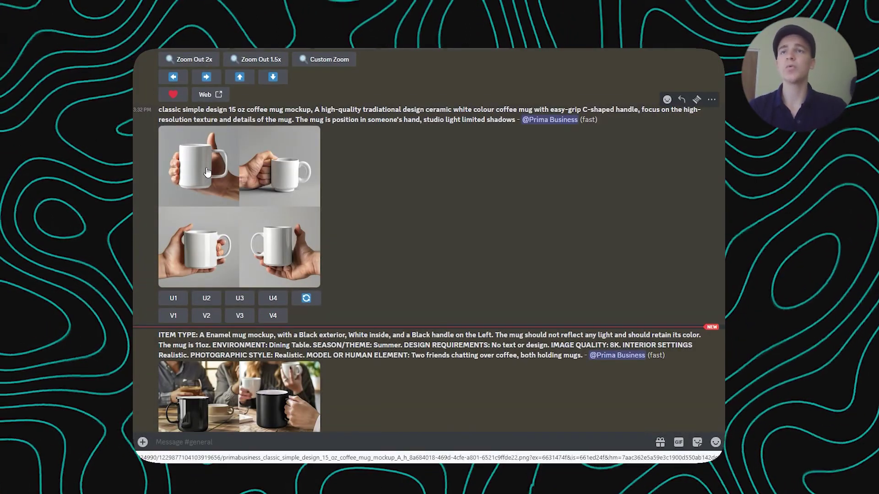
- Upscale the first white mug held in a hand with U1 and preview Image #1
left_click(302, 183)
left_click(164, 303)
left_click(173, 298)
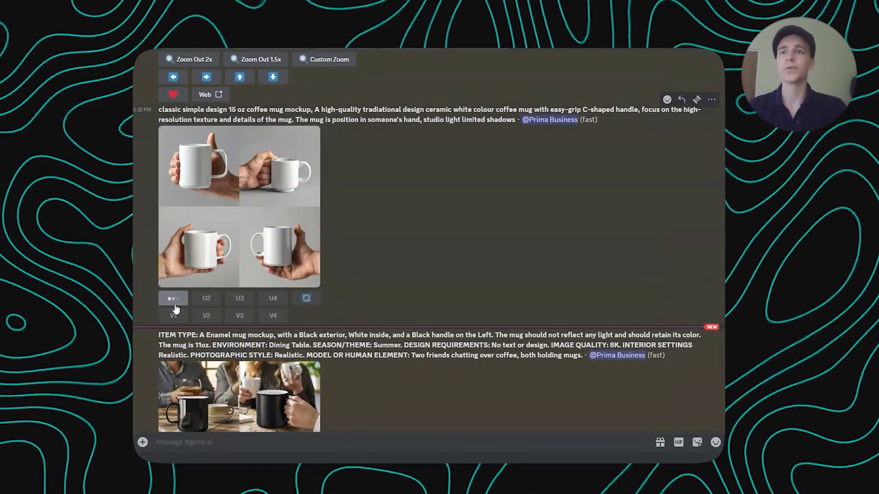
scroll(292, 282, "down", 3)
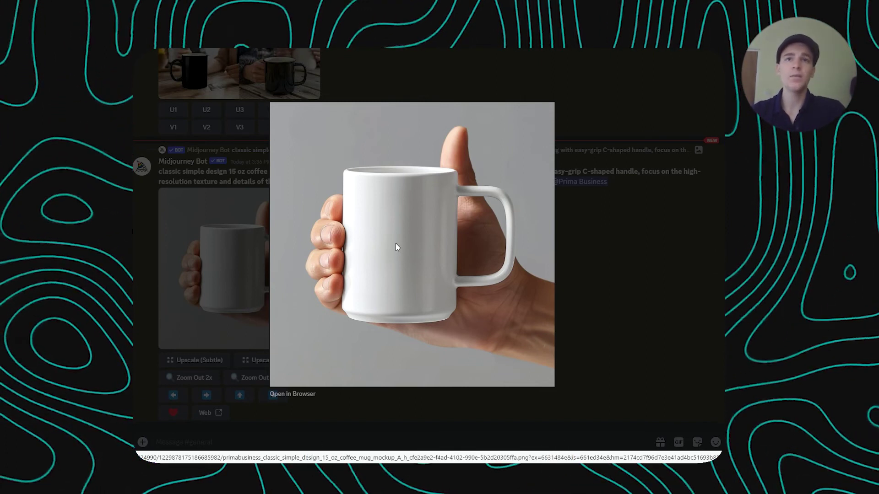
left_click(202, 228)
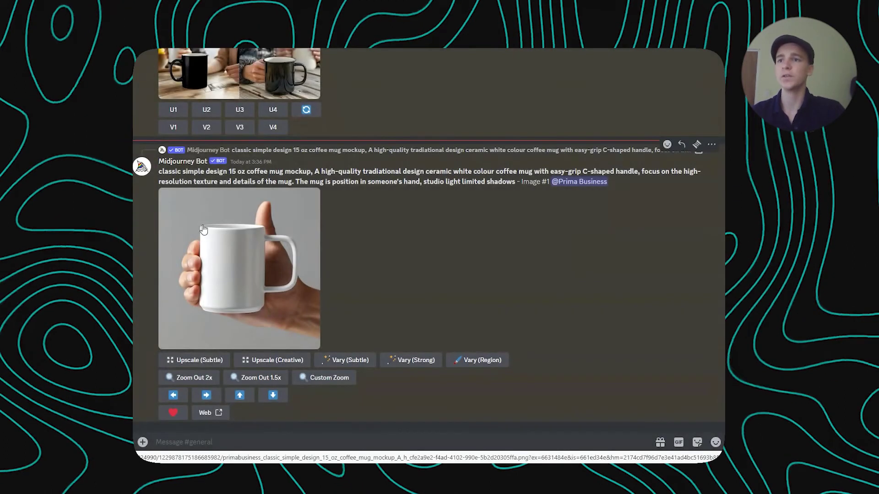